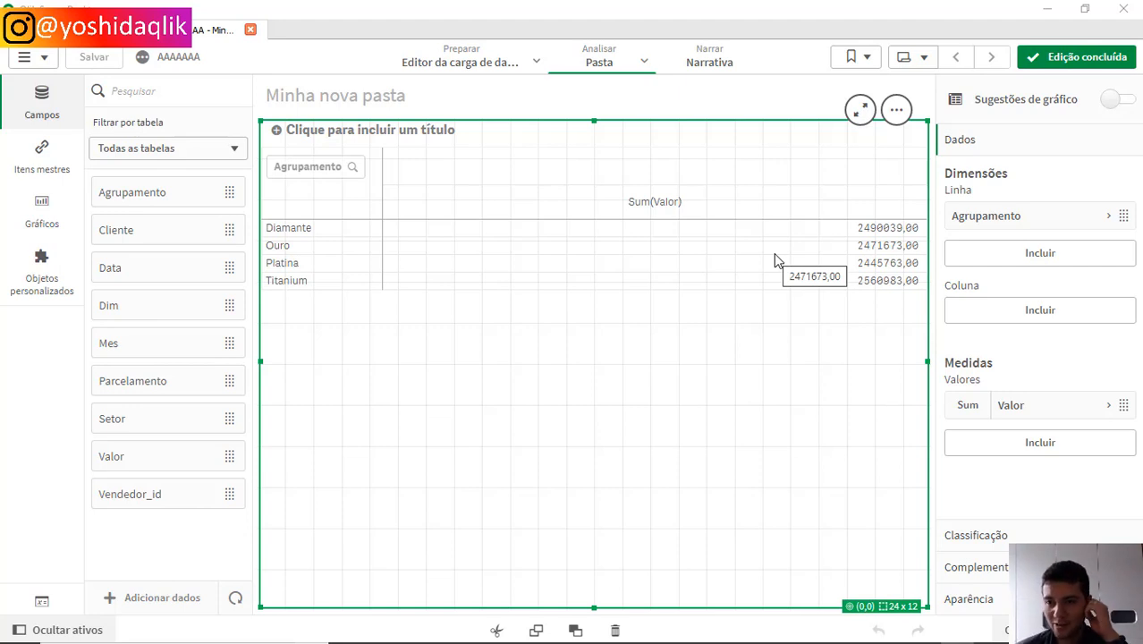
Include Setor as the column dimension of the pivot table and finish editing the sheet
left_click(995, 320)
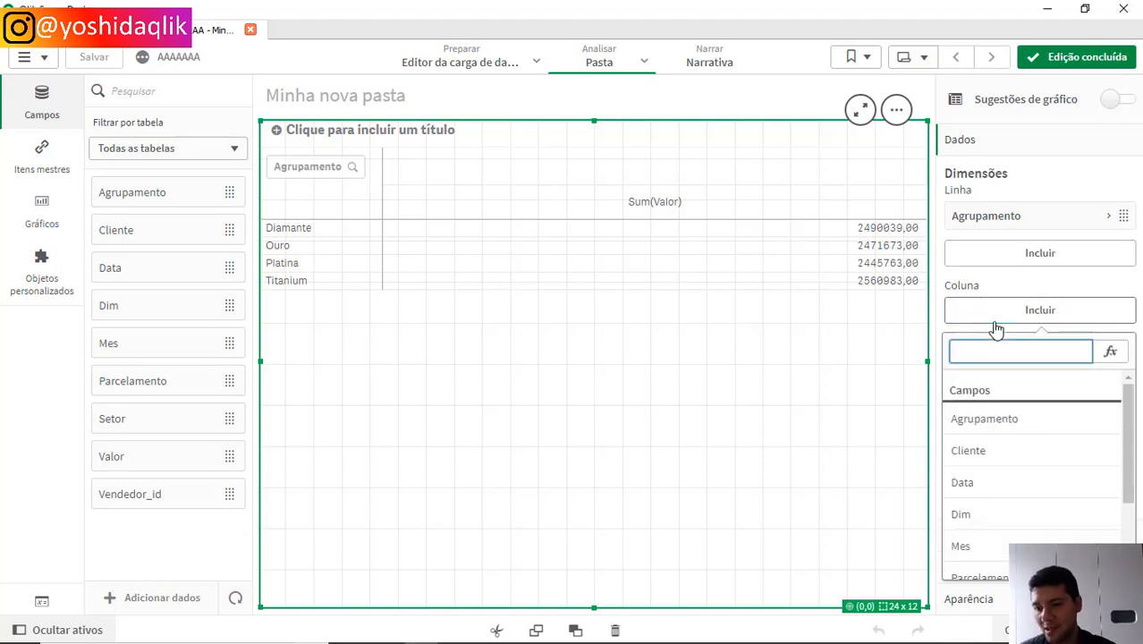
scroll(1027, 498, "down", 1)
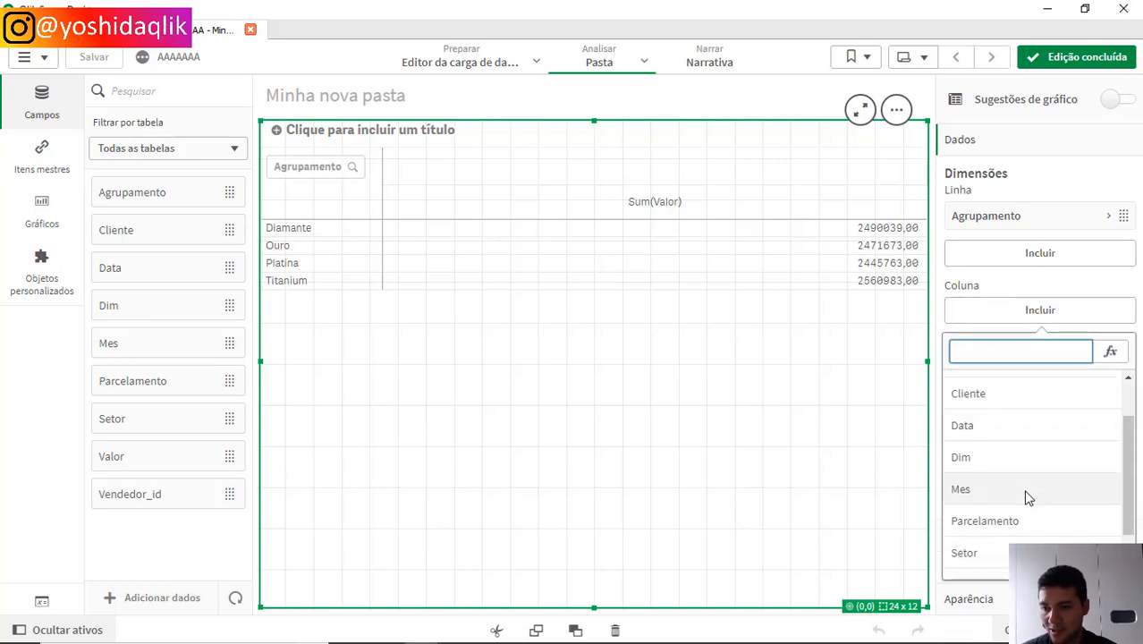
scroll(1027, 497, "down", 1)
left_click(980, 535)
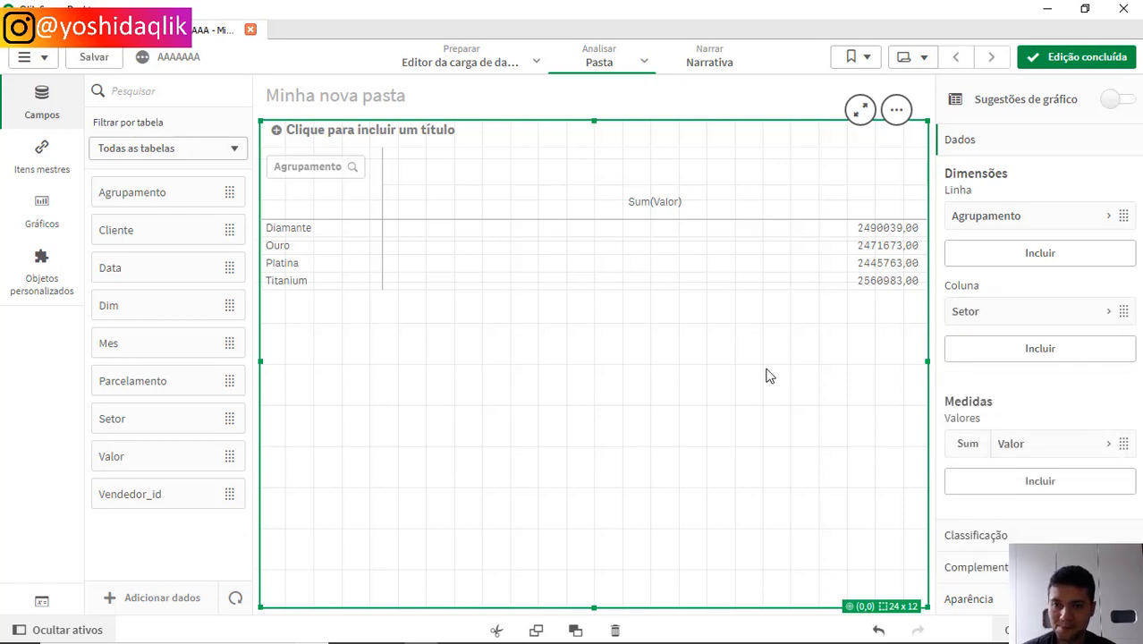
left_click(1057, 59)
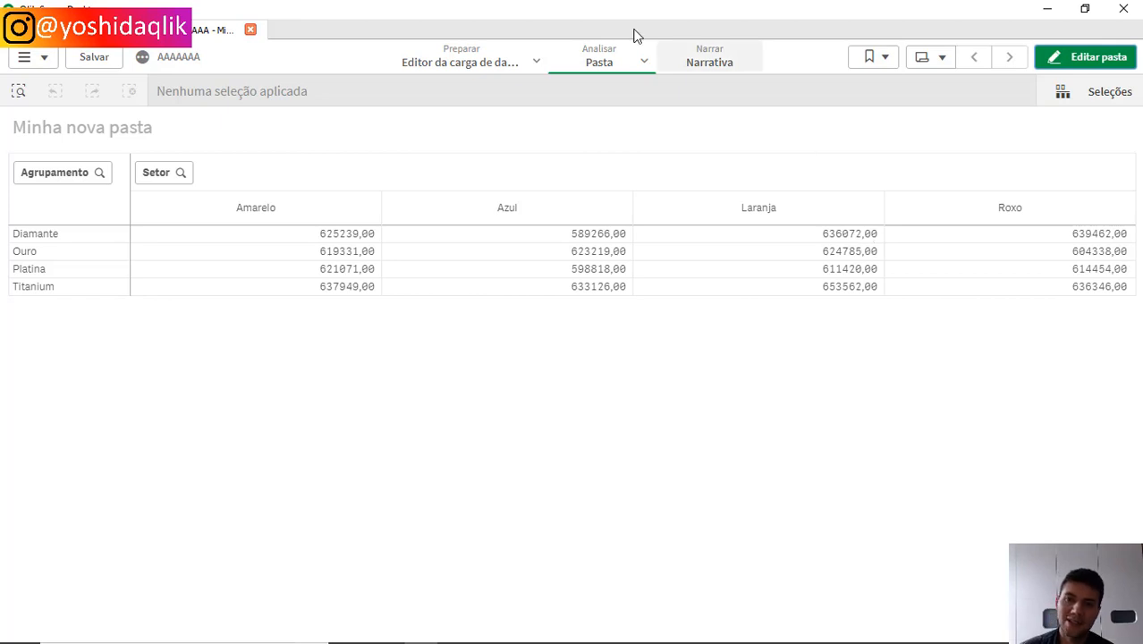
Open the data load editor and start an all-fields inline load labelled Dim1 below the Fato load
left_click(537, 61)
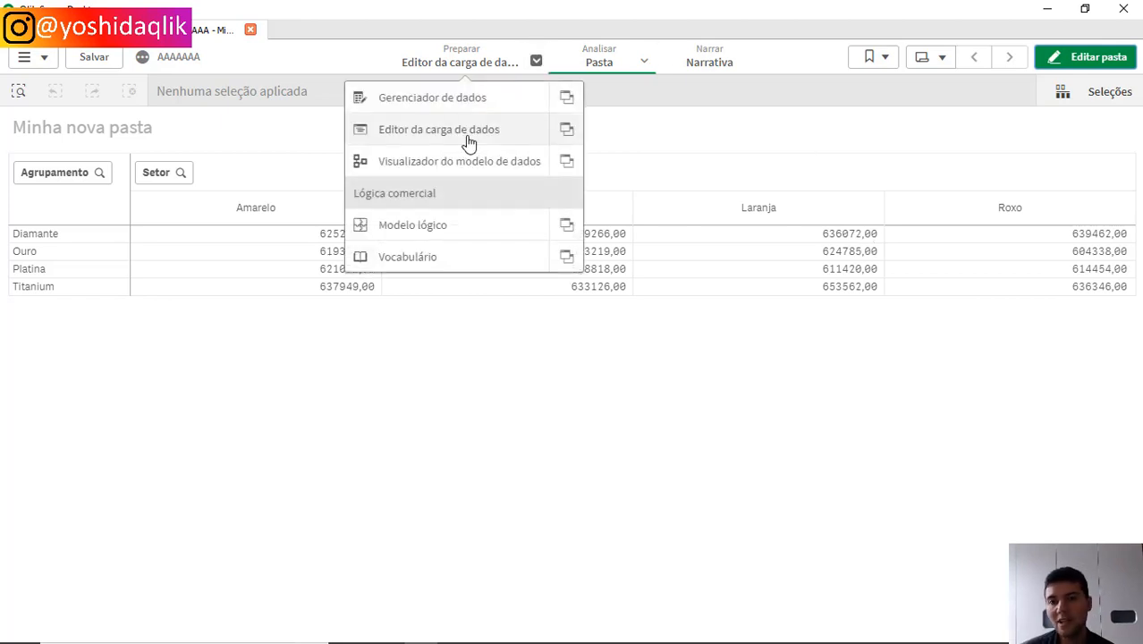
left_click(468, 134)
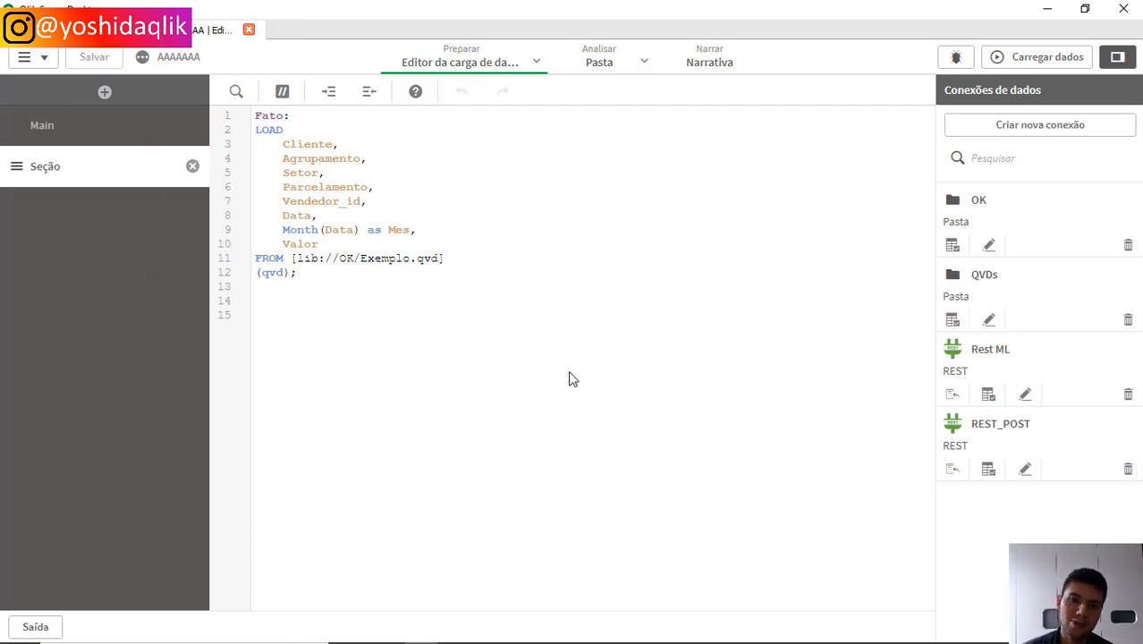
left_click(347, 345)
type("Dim")
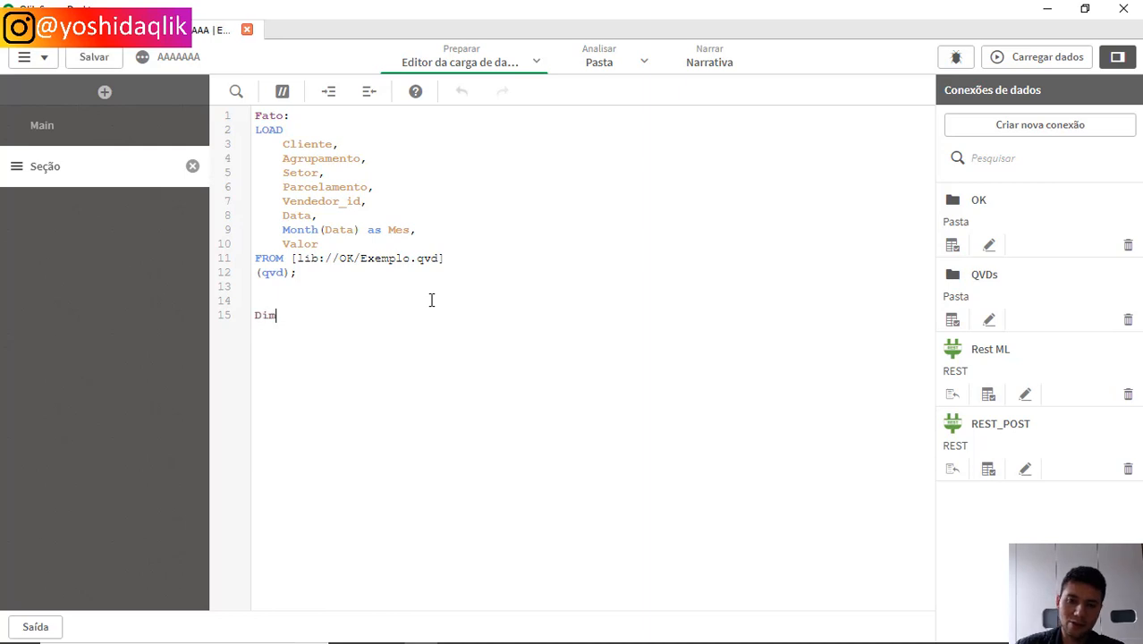
type("1:")
key("Return")
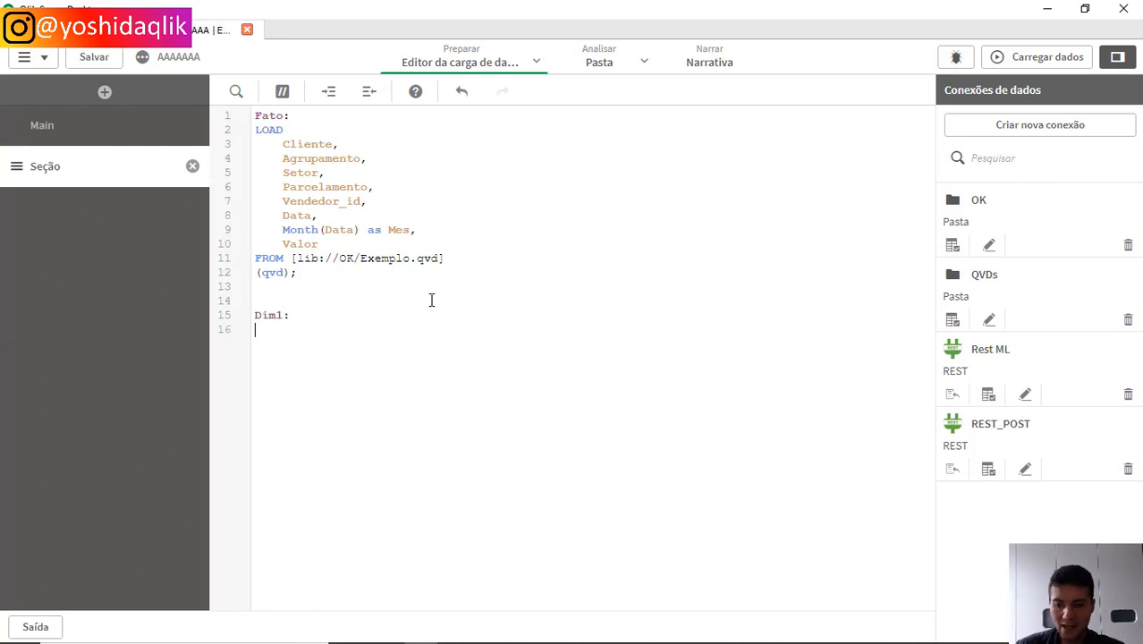
type("Load * in")
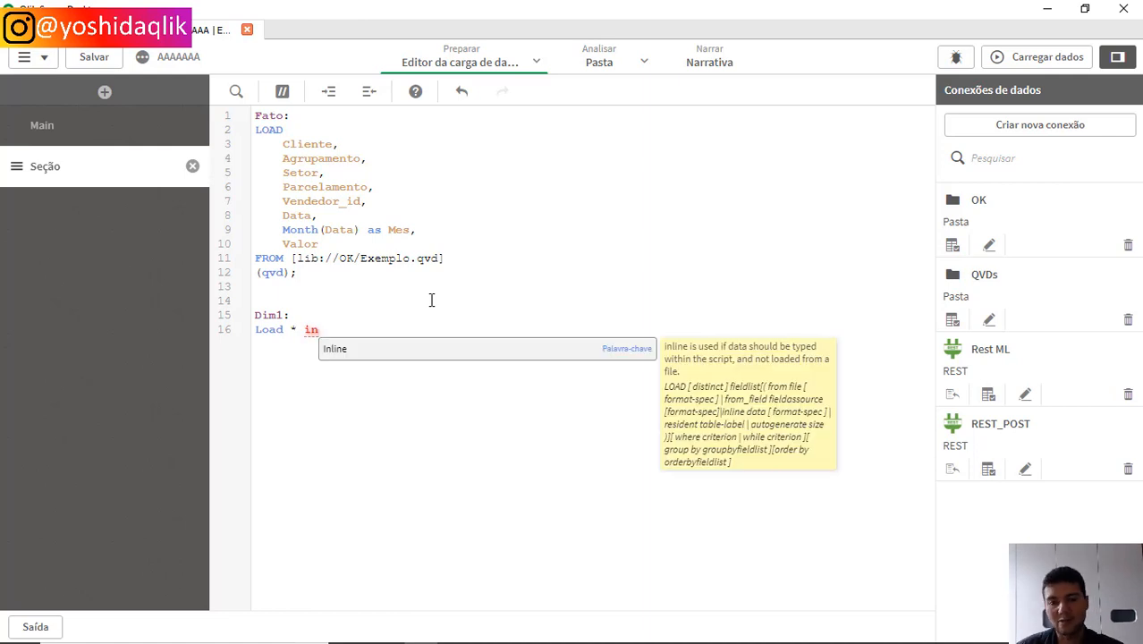
key("Return")
key("Down")
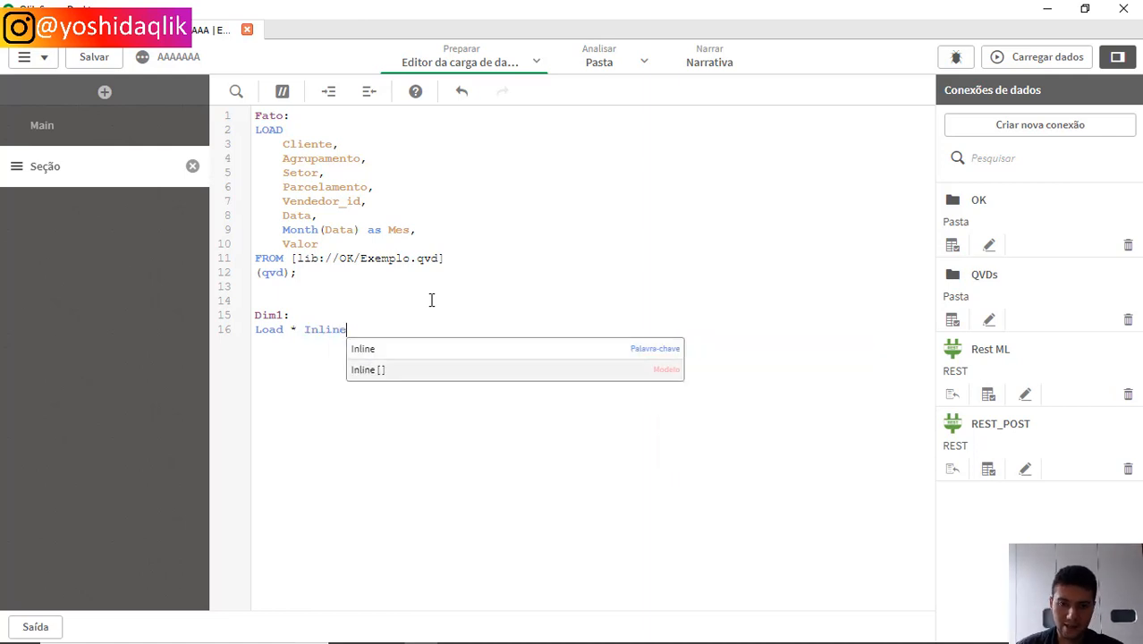
key("Return")
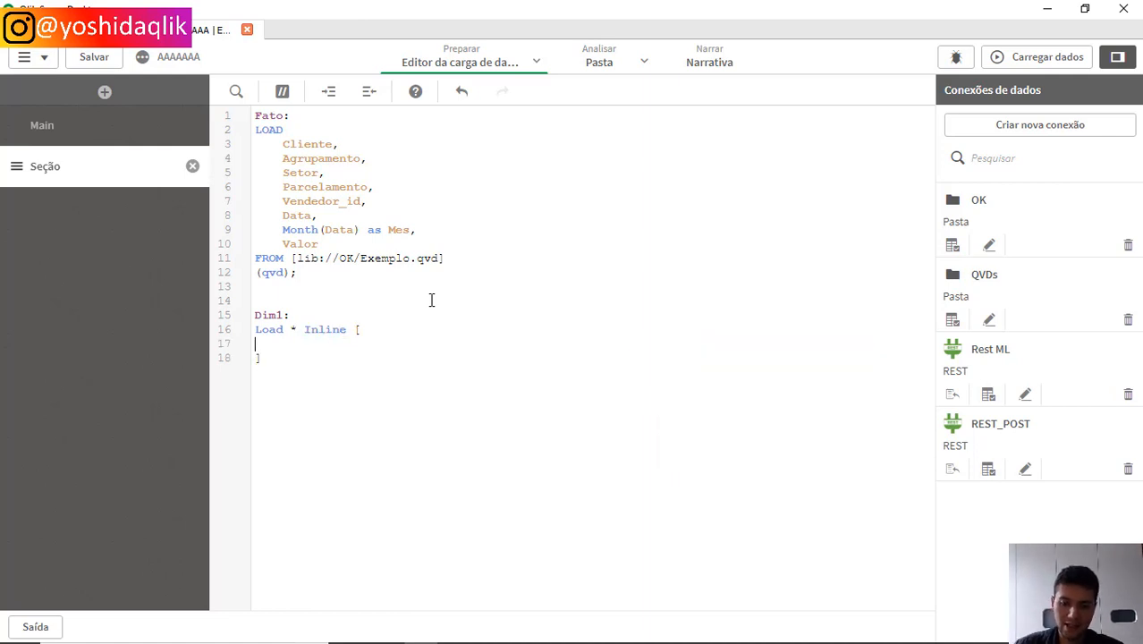
Fill the Dim1 inline block with the field name Dim1 and the rows Dinamica and Fixa
type("Dim1")
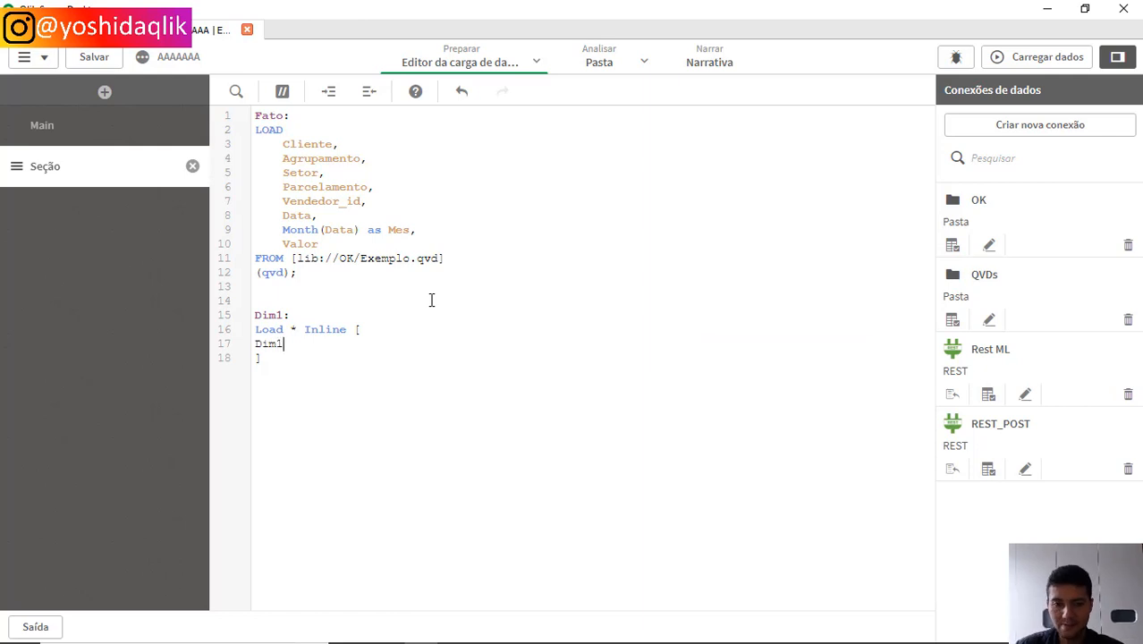
key("Return")
type("Dinamica")
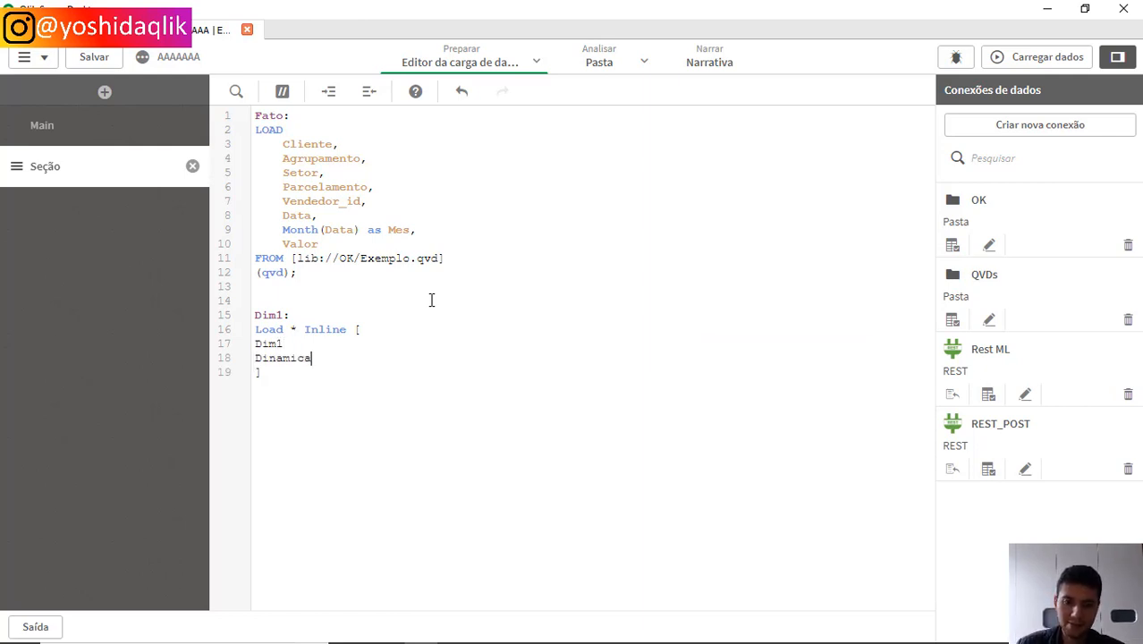
key("Return")
type("Fixa")
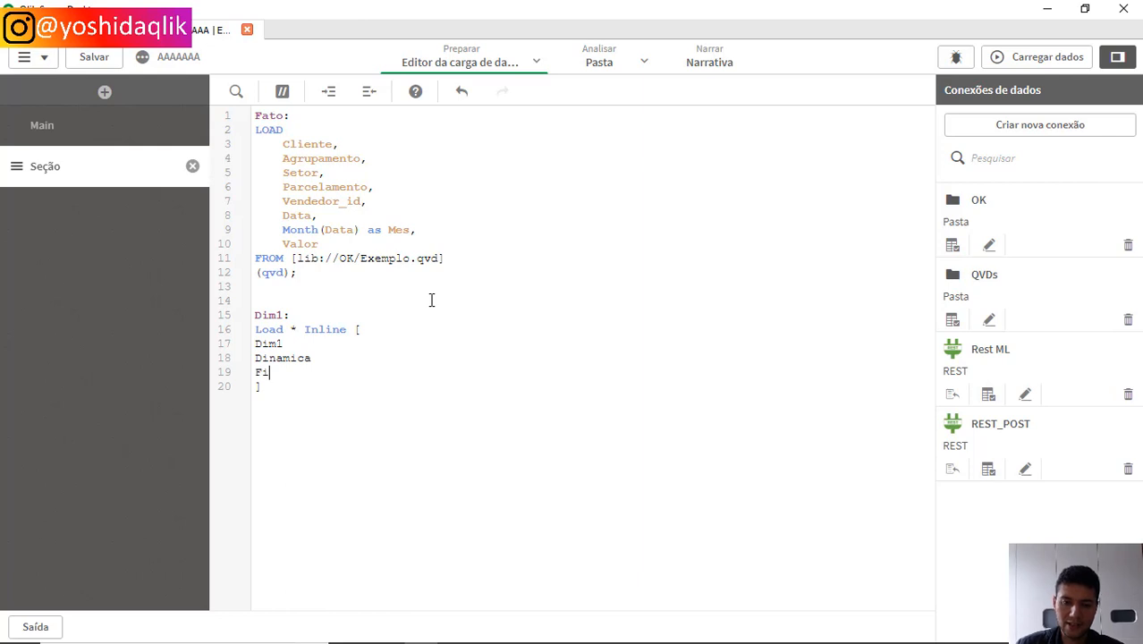
Begin a second table below the Dim1 block with the label Fixas and a Load keyword on the following line
key("Down")
key("Return")
key("Return")
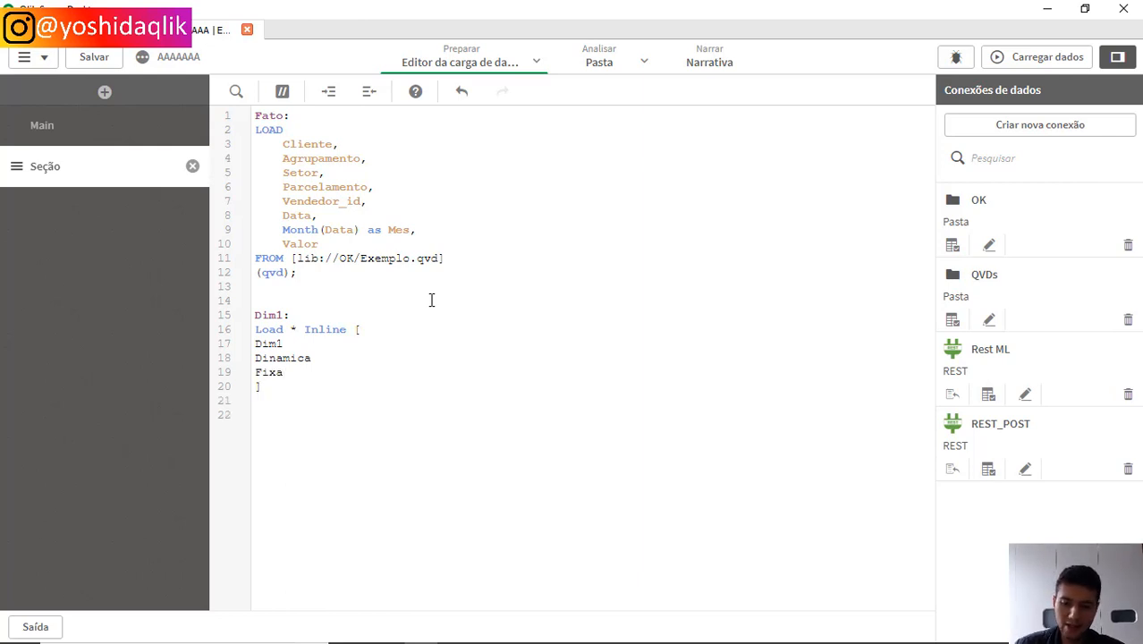
type("Dim1")
key("shift+Home")
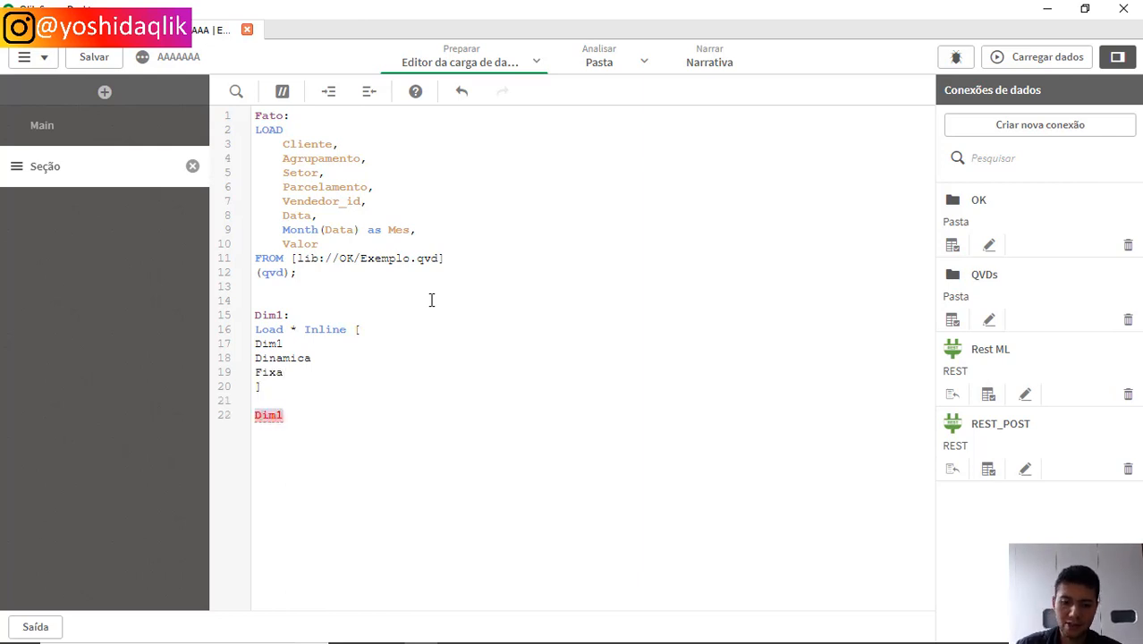
type("Colunas")
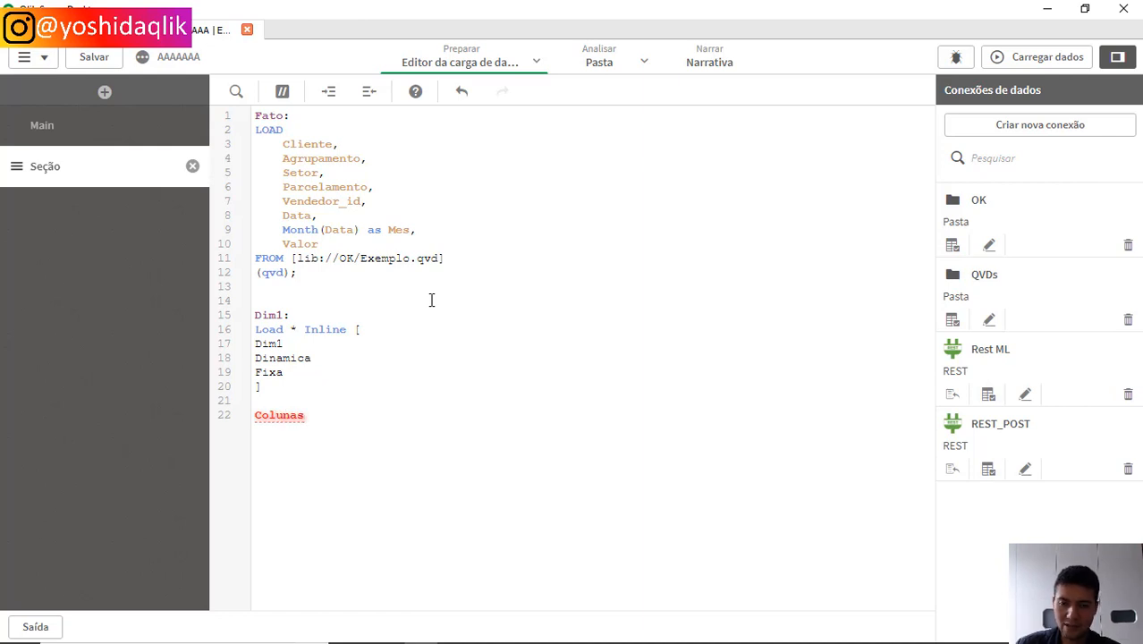
key("shift+Home")
type("Fixas:")
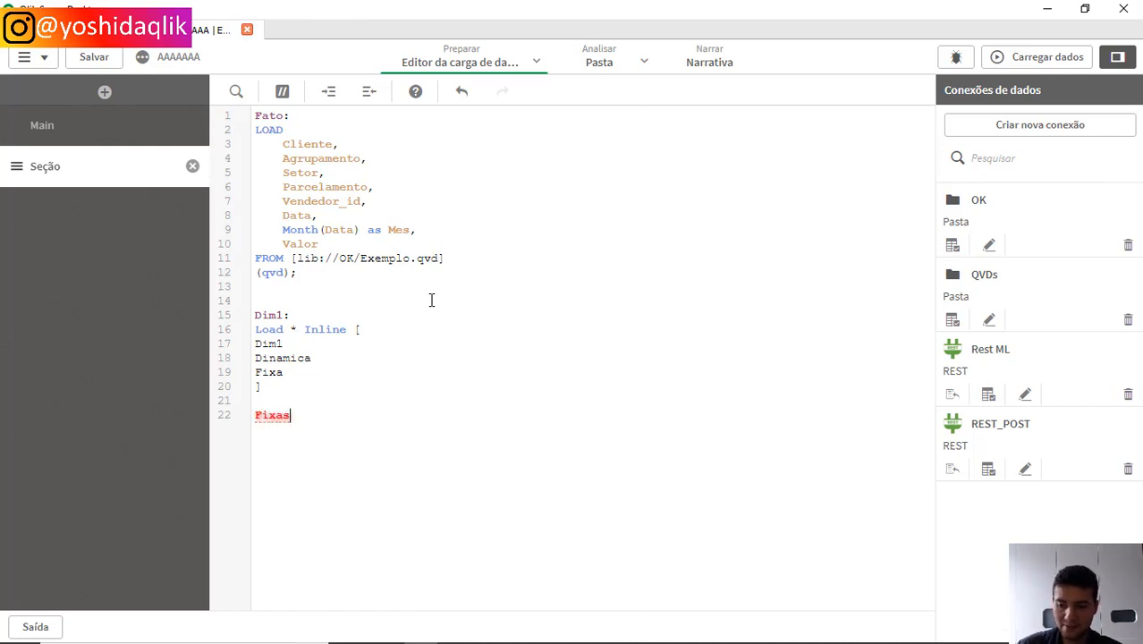
key("Return")
type("Load")
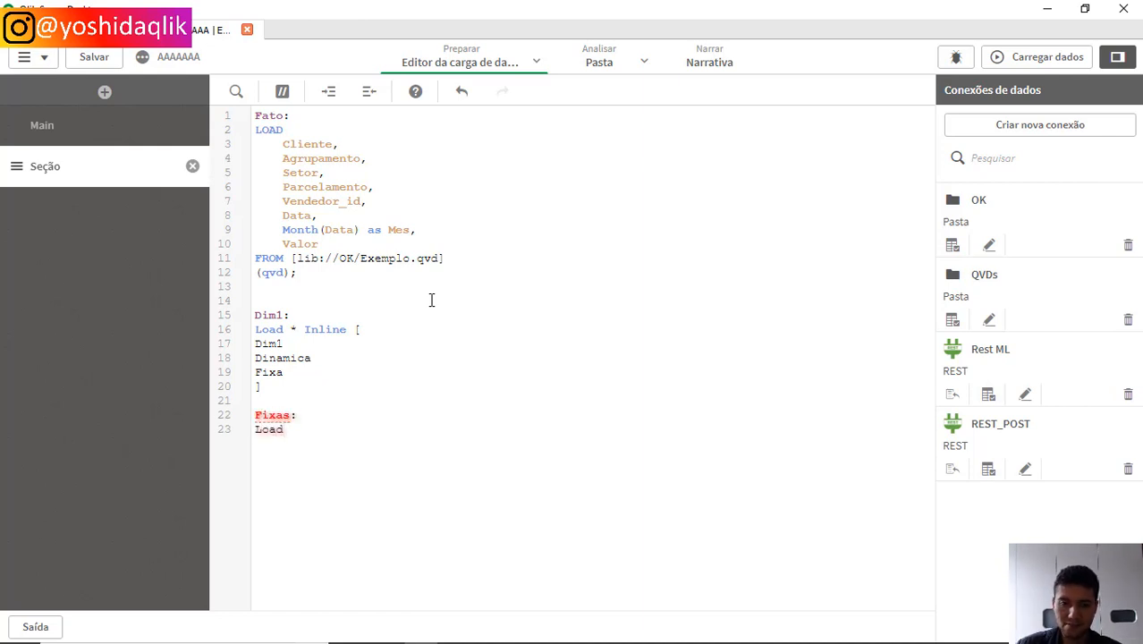
End the Dim1 inline load statement with a semicolon
key("Up")
key("Up")
key("Up")
type(";")
key("Down")
key("Down")
key("Down")
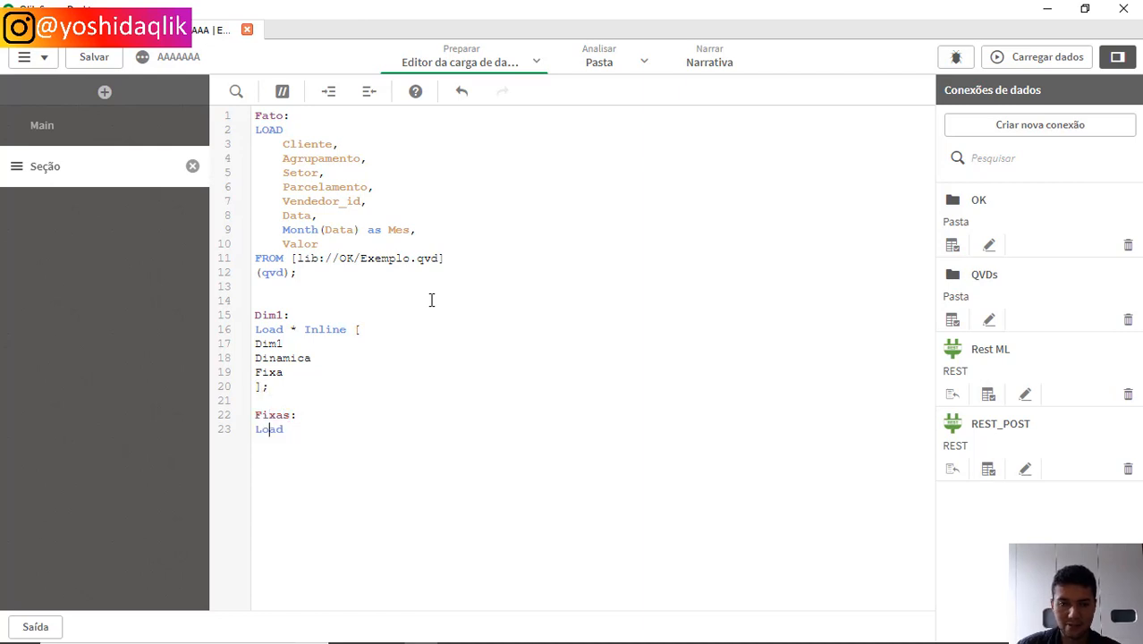
Extend the Fixas load statement to "Load * Inline" with an empty bracketed data block
key("Right")
key("Right")
type("* Inline")
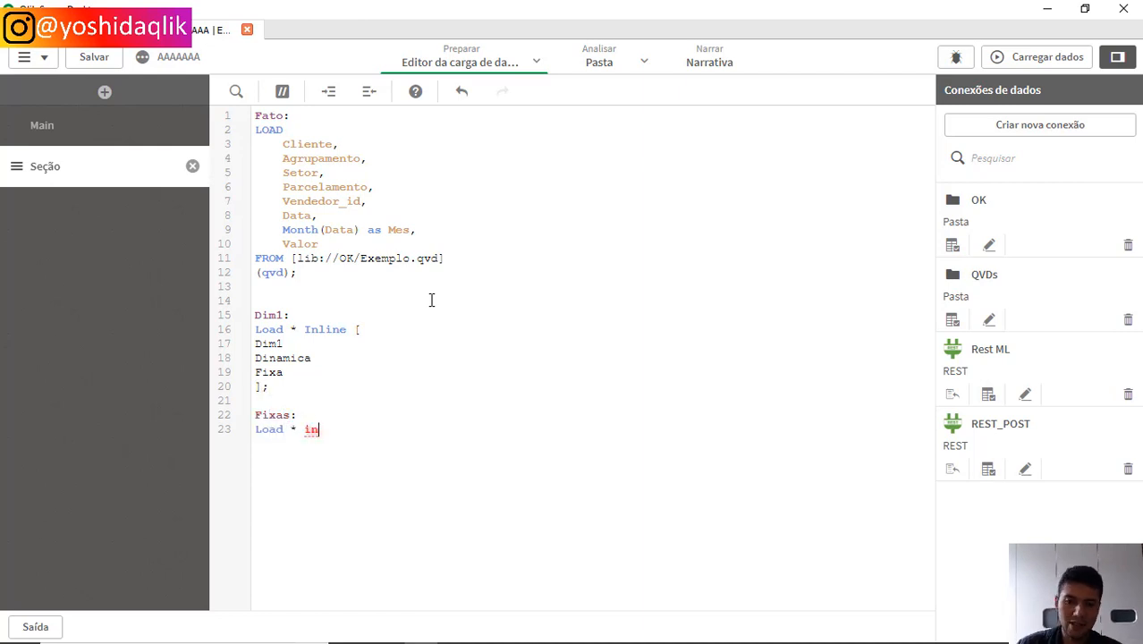
key("Down")
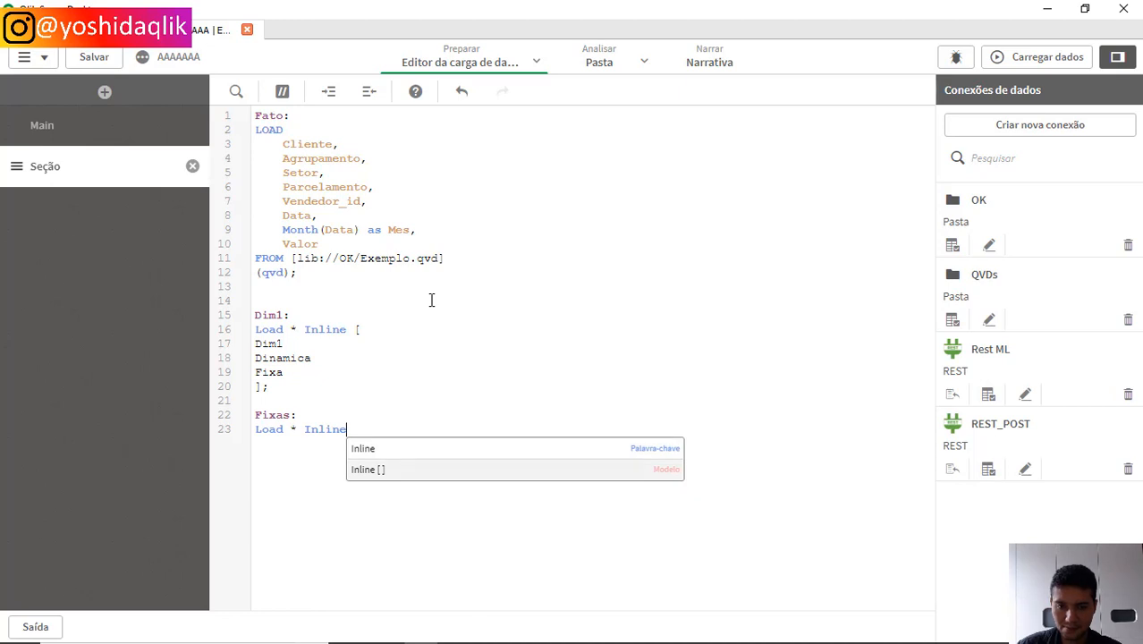
key("Return")
key("Return")
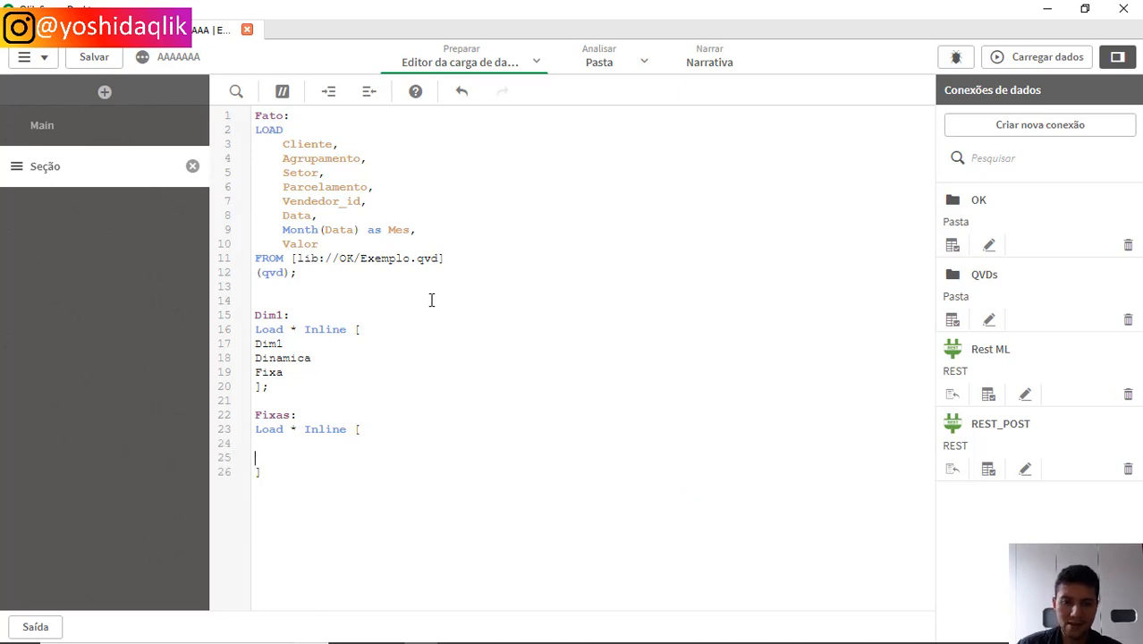
Enter the field name Fixas and the rows "Meta,", "Plano," and "comparação" in the Fixas inline block
key("Up")
type("Fixas")
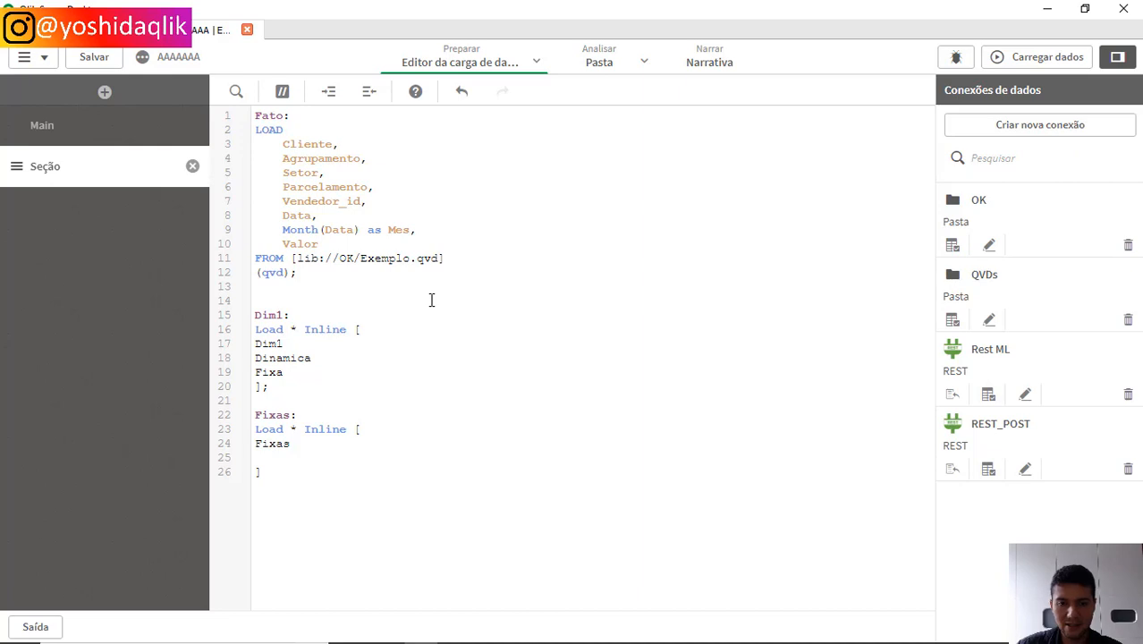
key("Return")
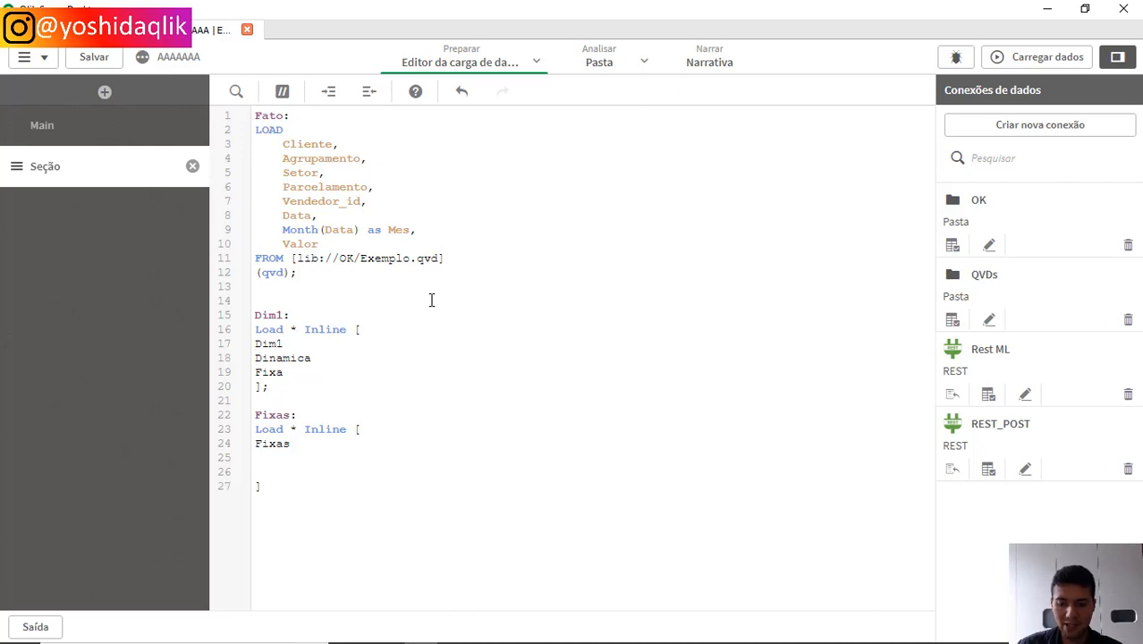
type("Meta,")
key("Return")
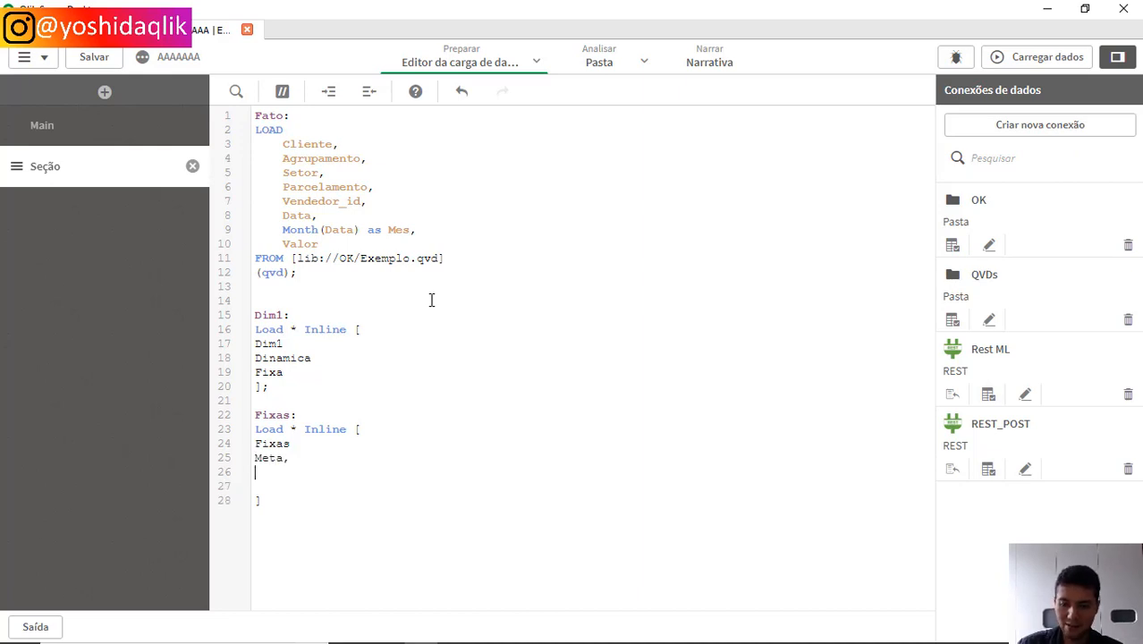
type("Plano")
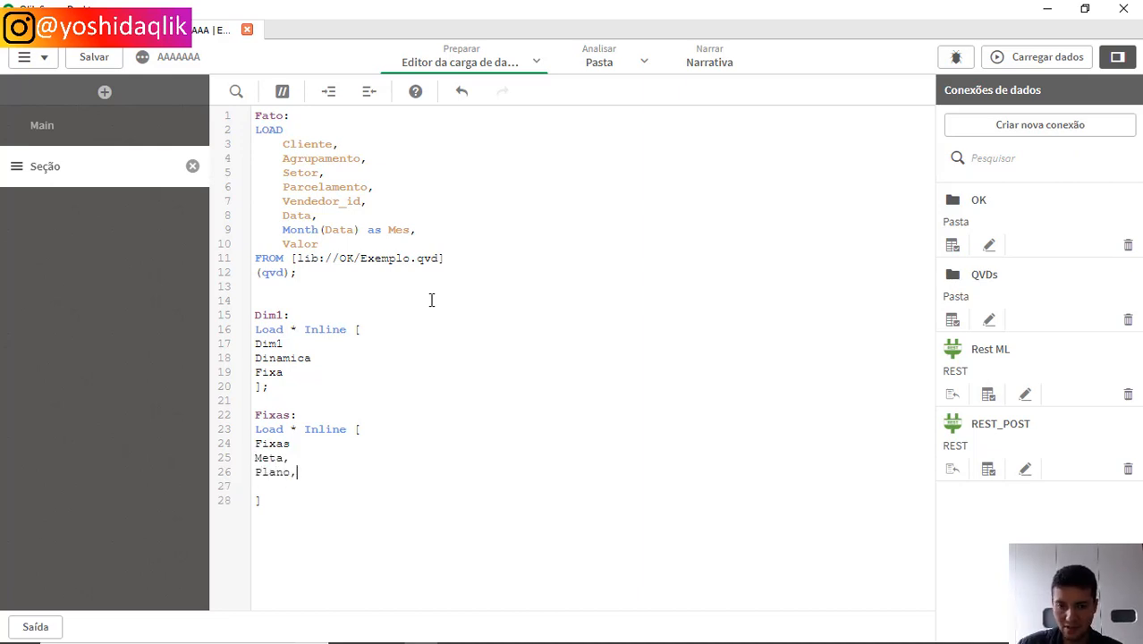
type(",")
key("Return")
type("comparação")
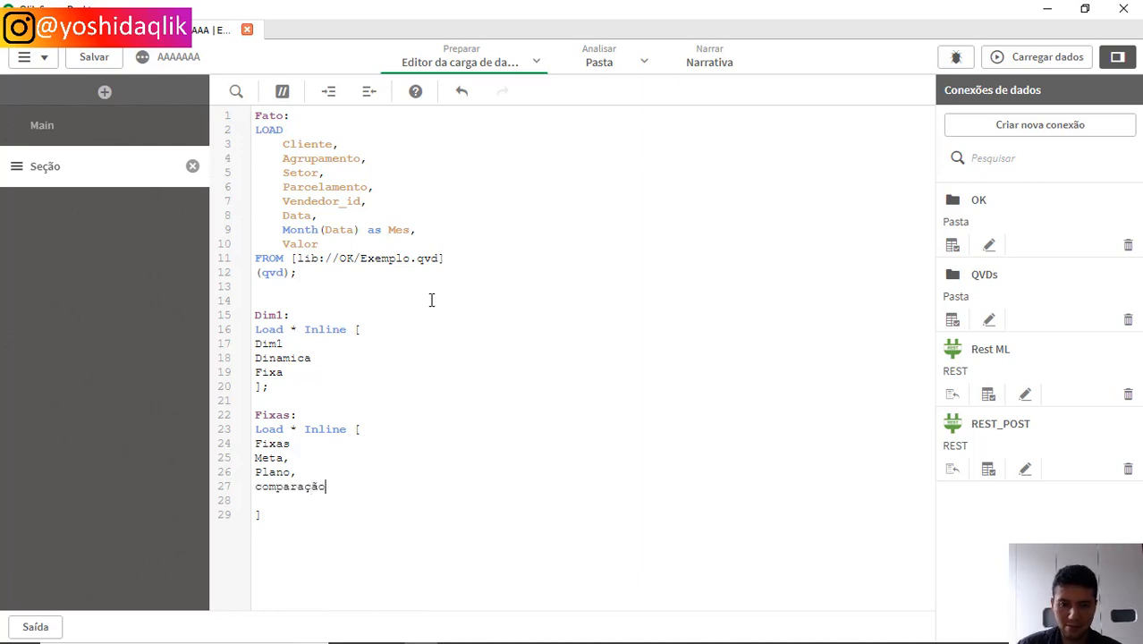
Capitalize the last row as Comparação, remove the blank line below it, and end the Fixas statement with a semicolon
key("Home")
key("Delete")
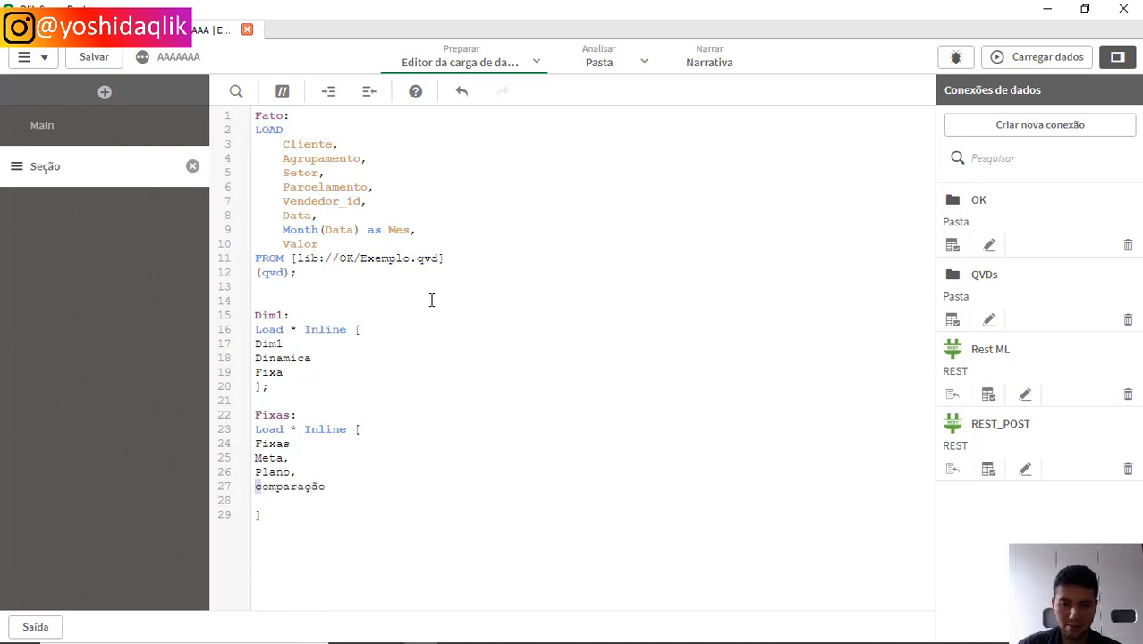
type("C")
key("End")
key("Delete")
key("Down")
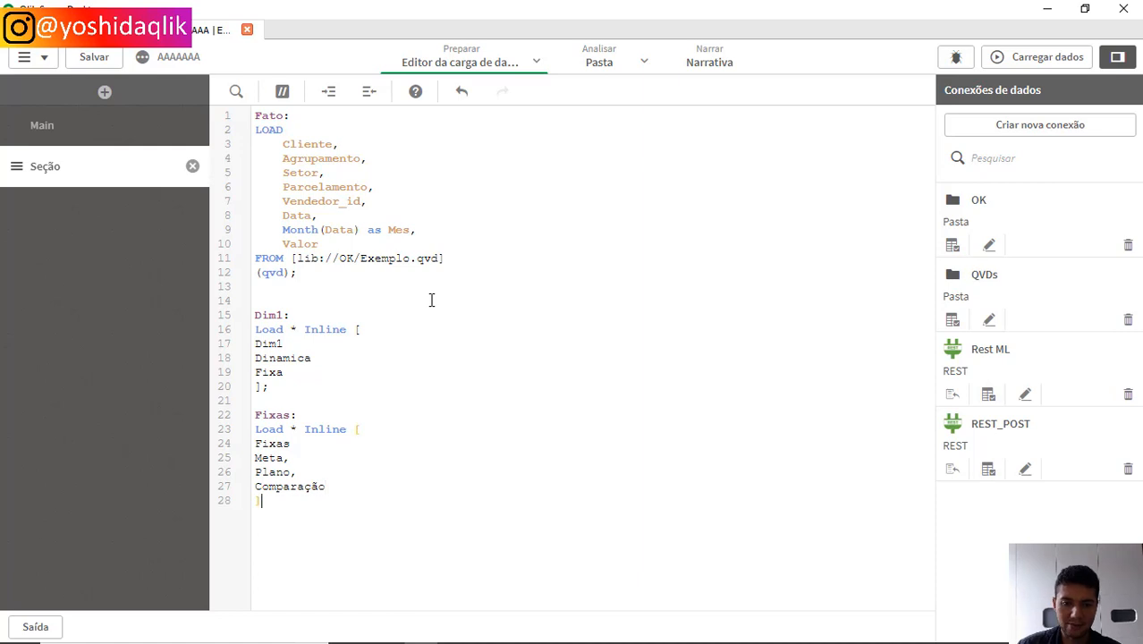
type(";")
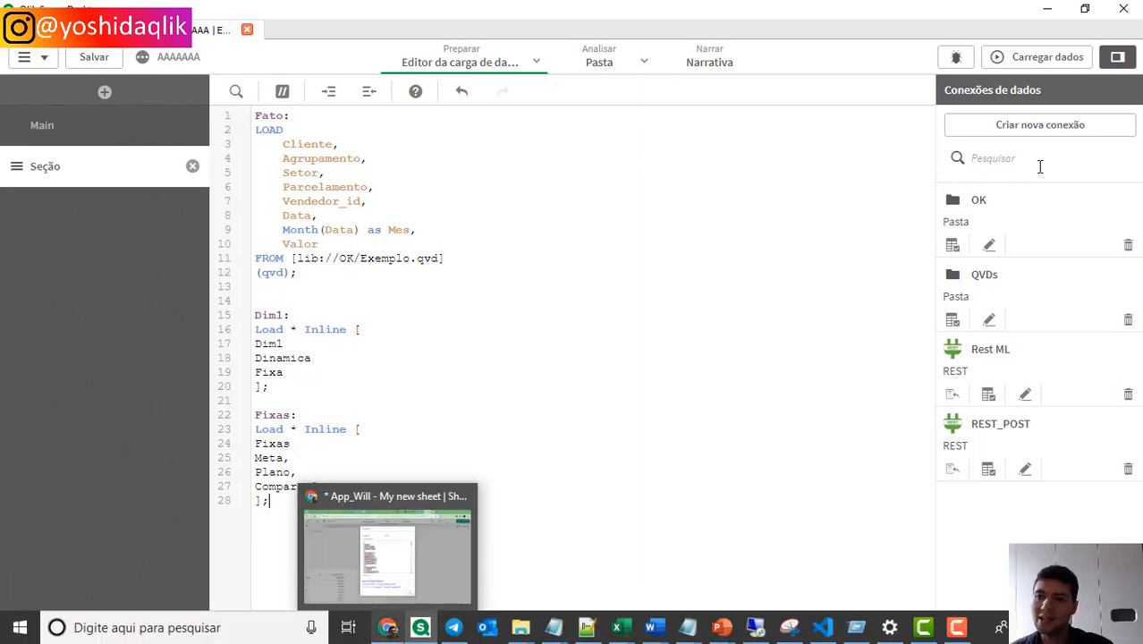
Load the data with the updated script, close the progress report, and return to the analysis sheet
left_click(1014, 68)
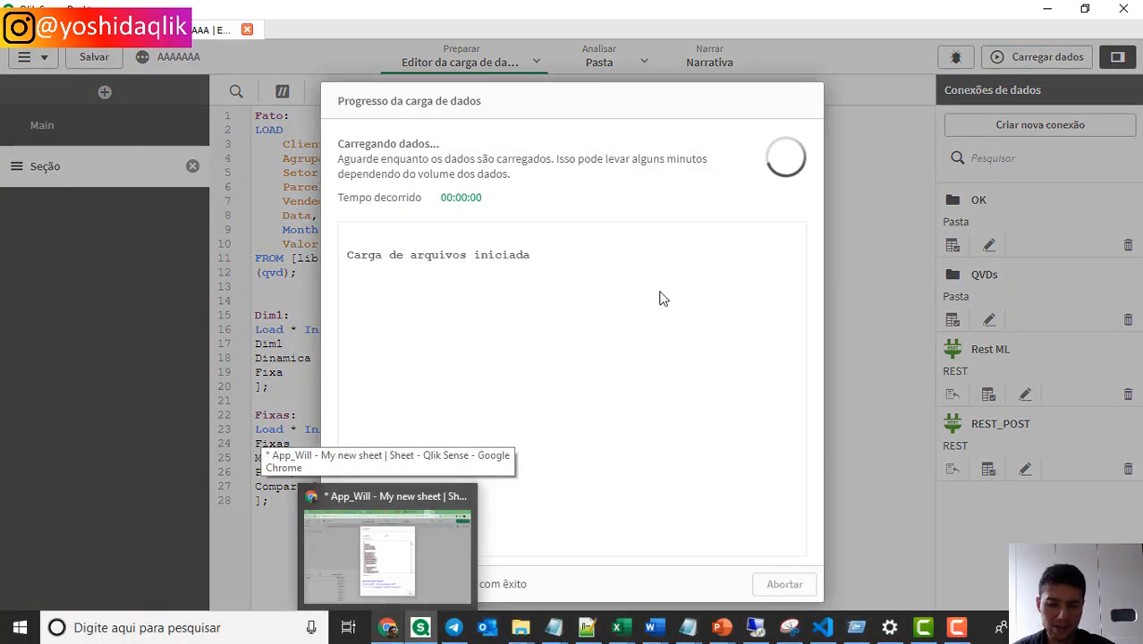
key("super")
left_click(660, 292)
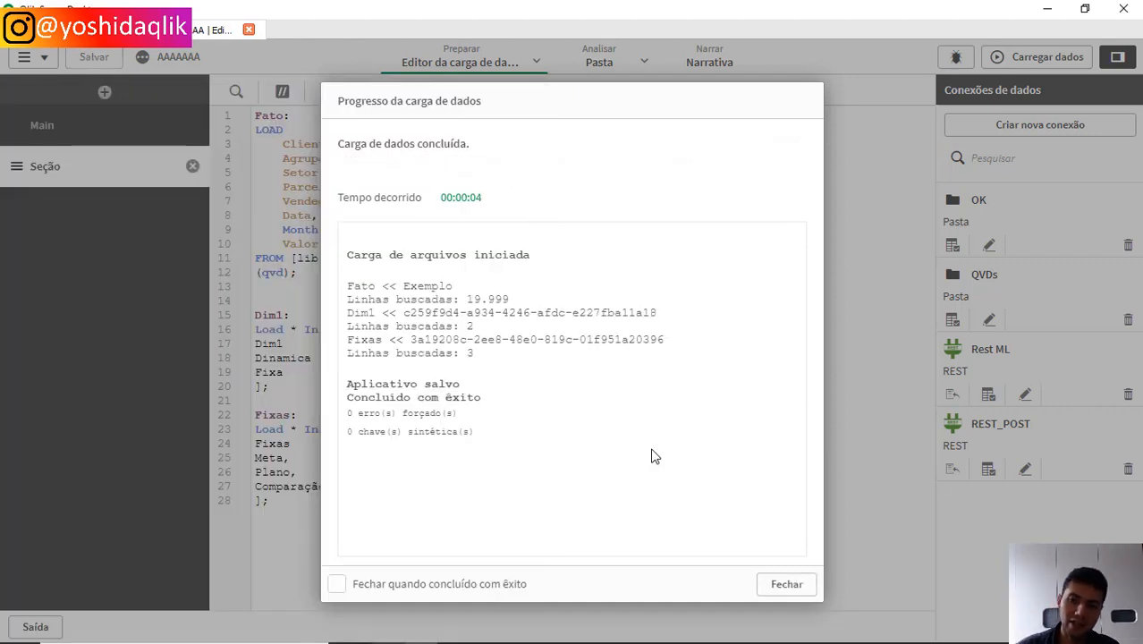
left_click(791, 589)
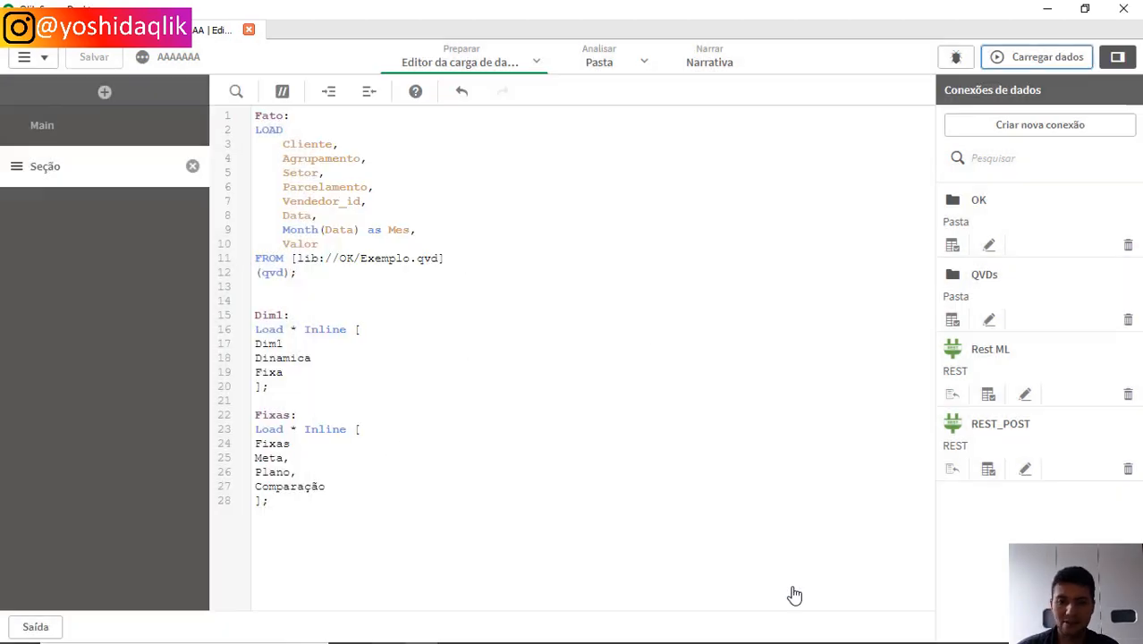
left_click(611, 65)
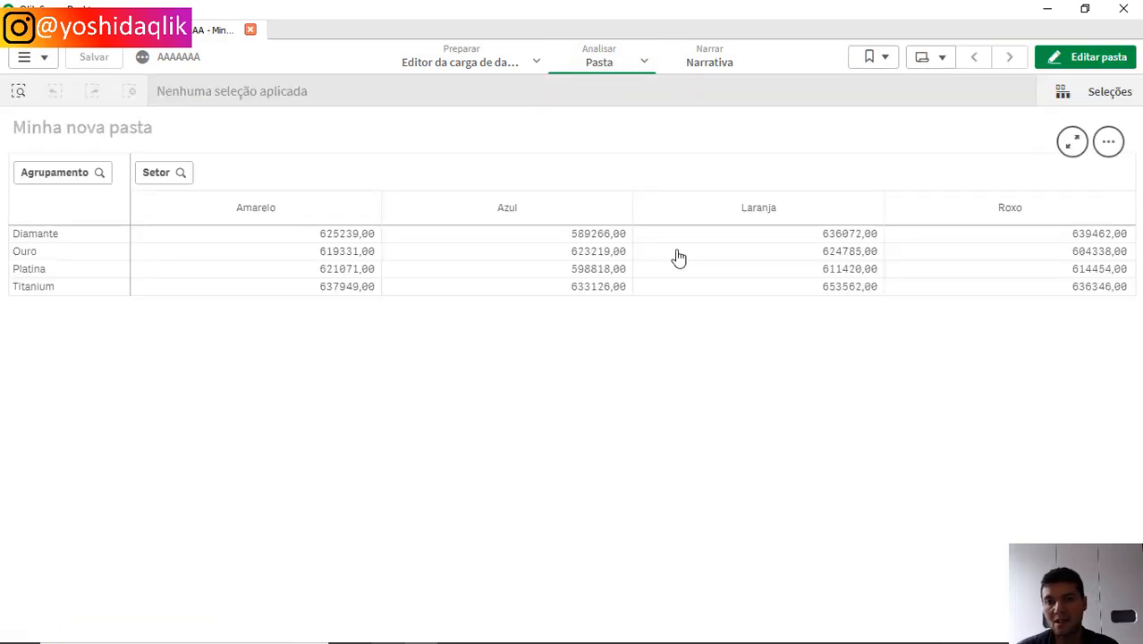
Open the sheet for editing and add Dim1 as a column dimension above Setor in the pivot table
left_click(1092, 57)
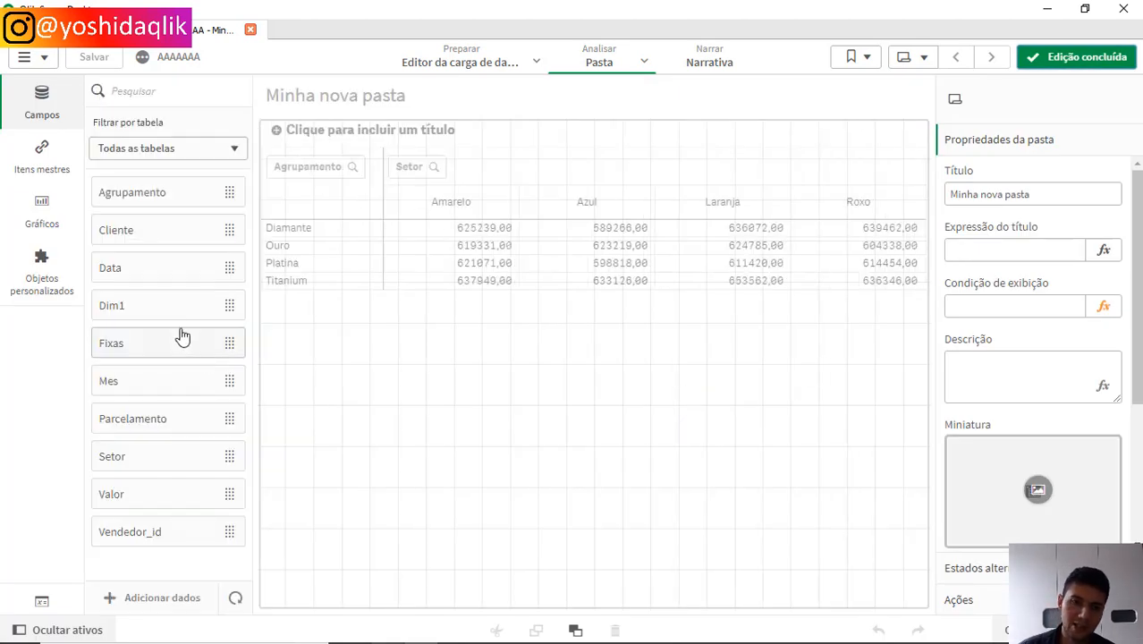
left_click_drag(165, 312, 526, 282)
left_click(588, 314)
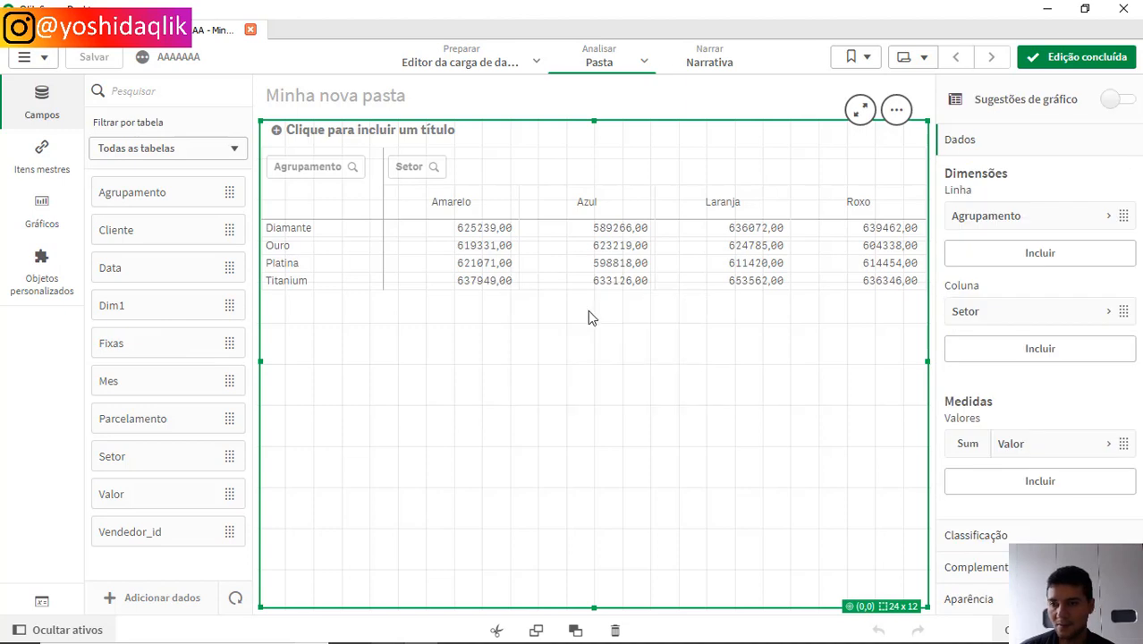
left_click_drag(1000, 249, 1021, 309)
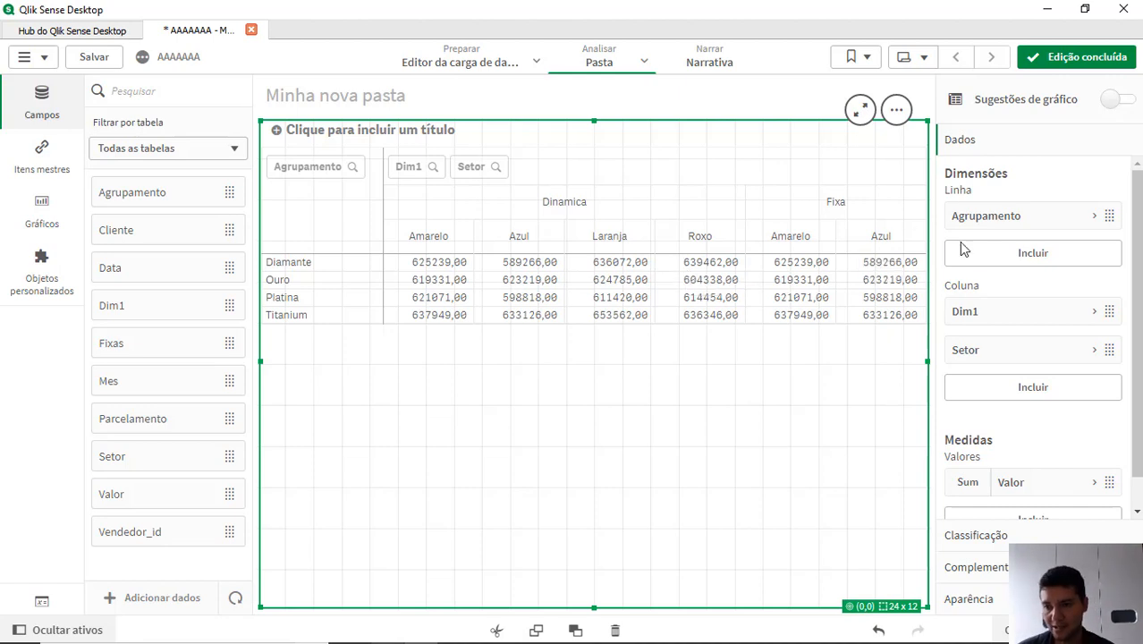
Start an if expression for the Setor column dimension with the condition Dim1='Dinamica', placed on its own line after the equals sign
left_click(1014, 354)
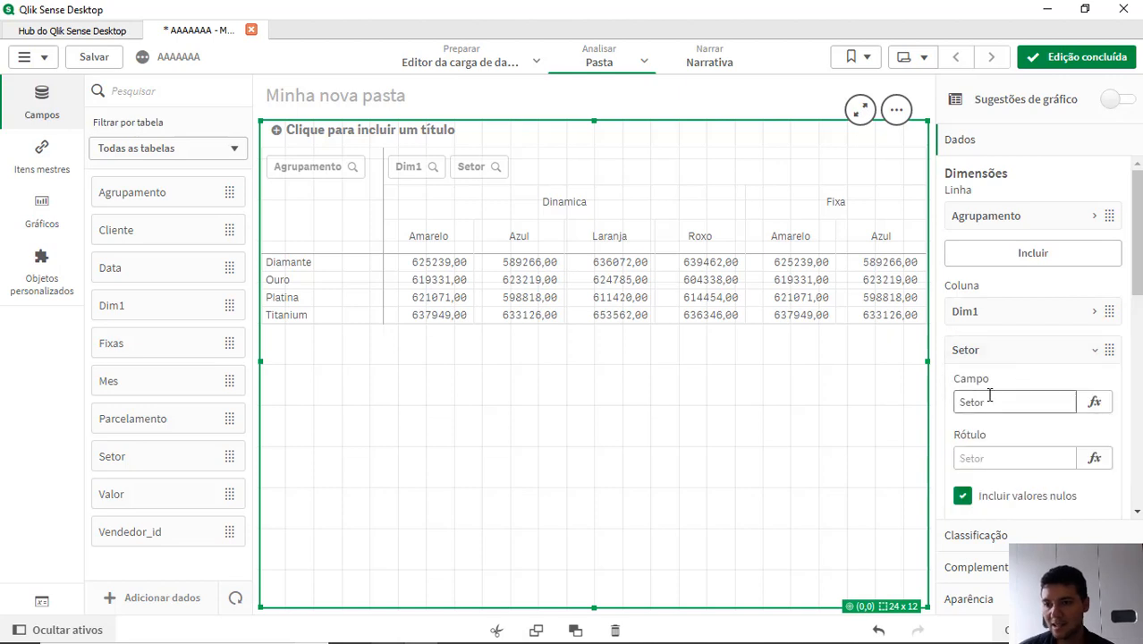
left_click(1093, 405)
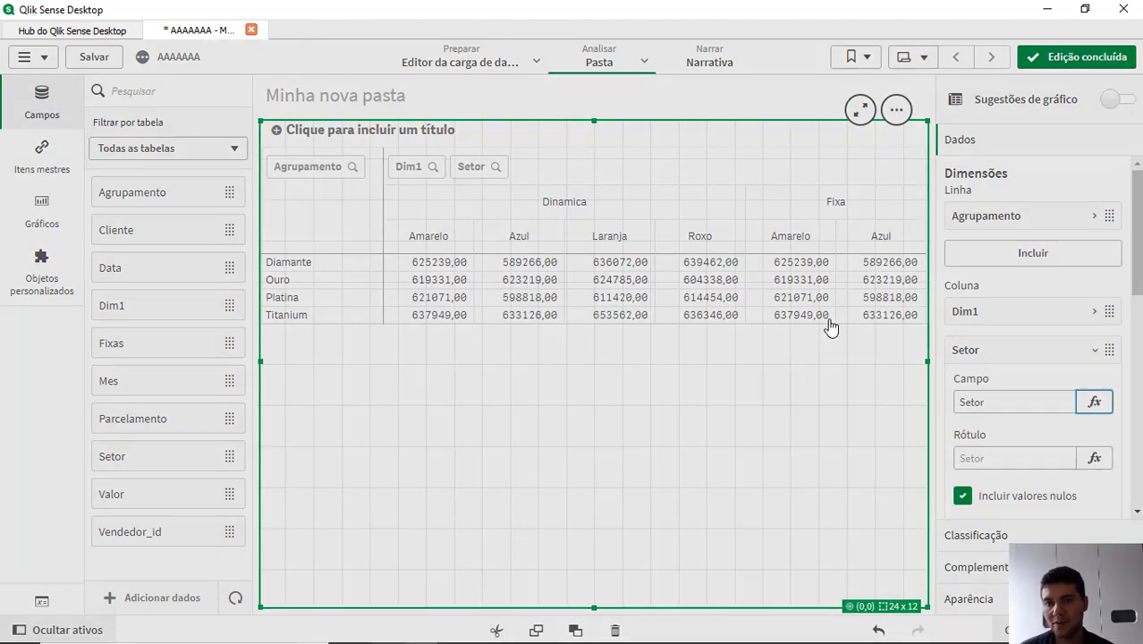
key("Return")
key("Return")
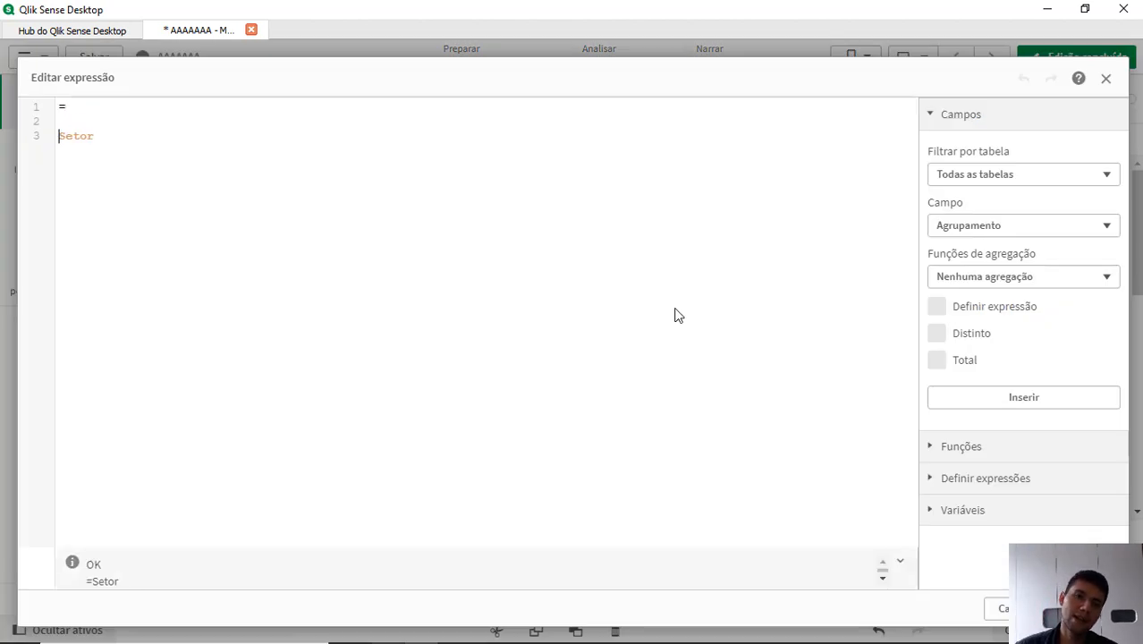
key("Up")
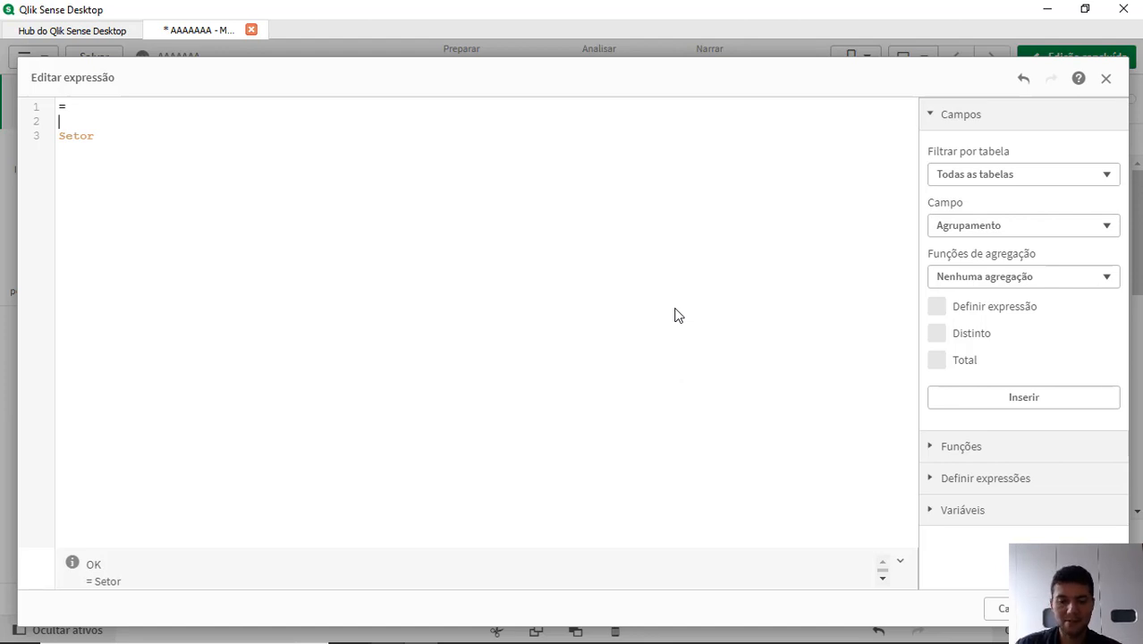
type("if(dim")
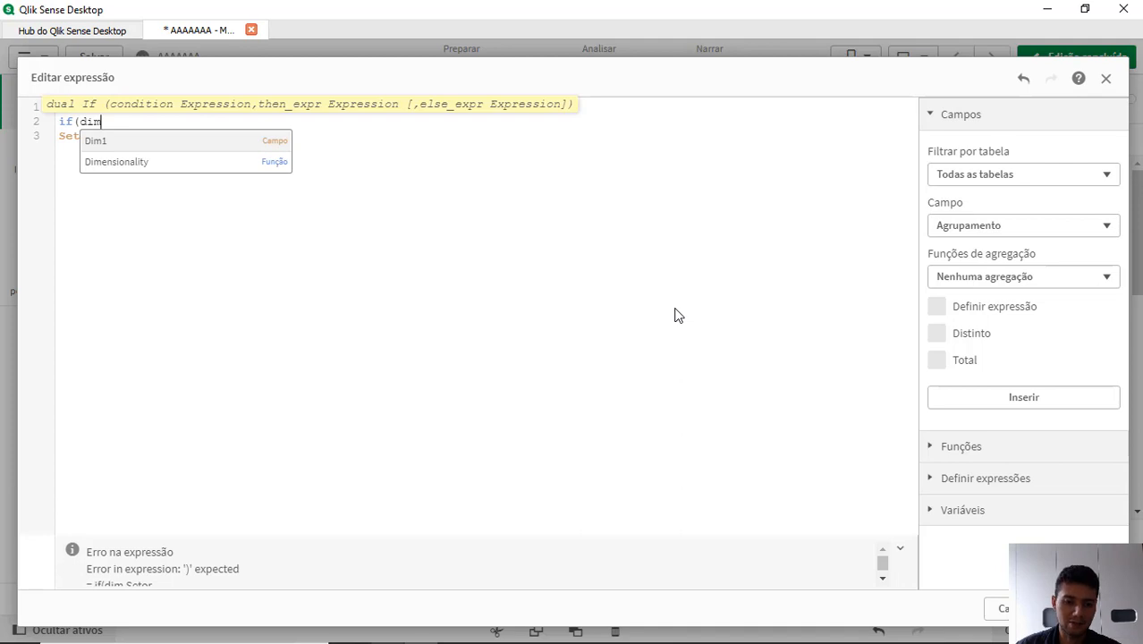
key("Return")
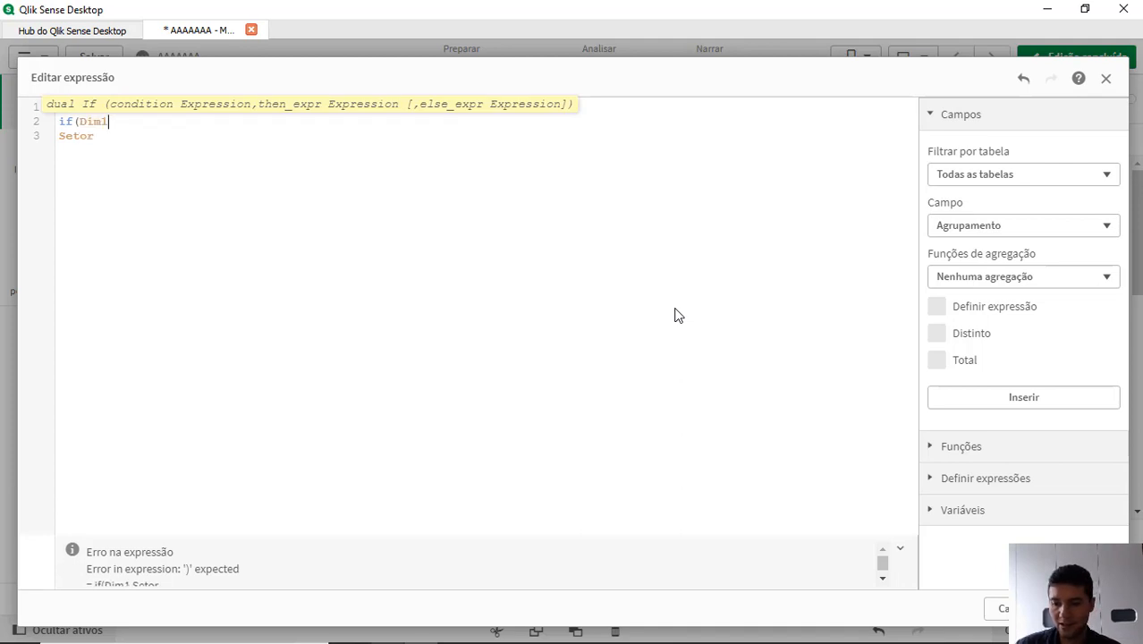
type("='Di")
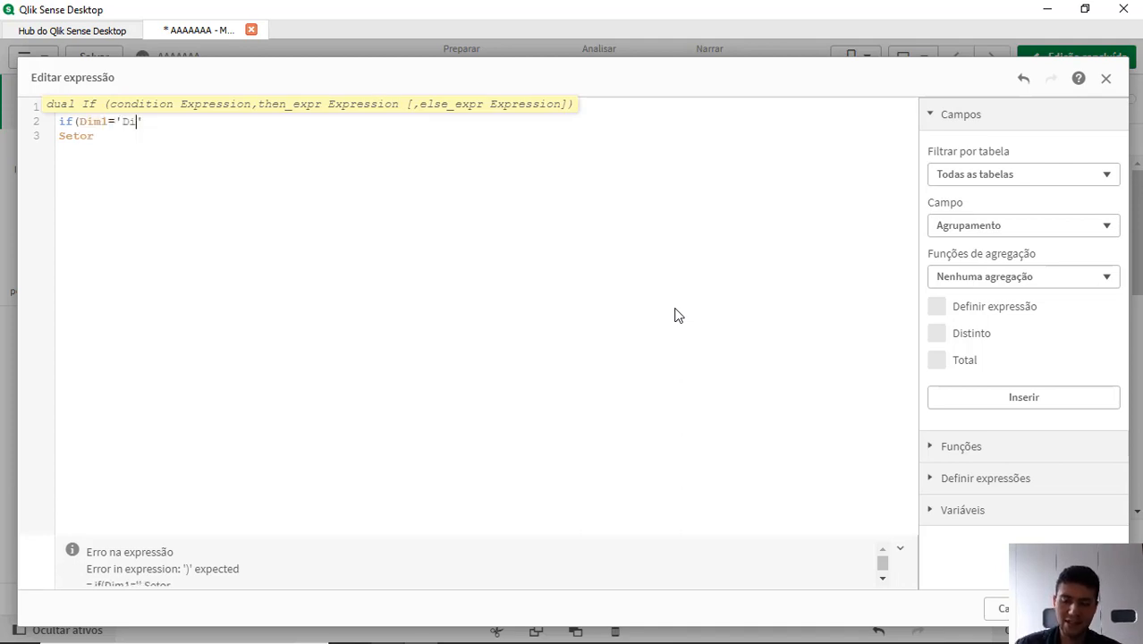
type("namica'")
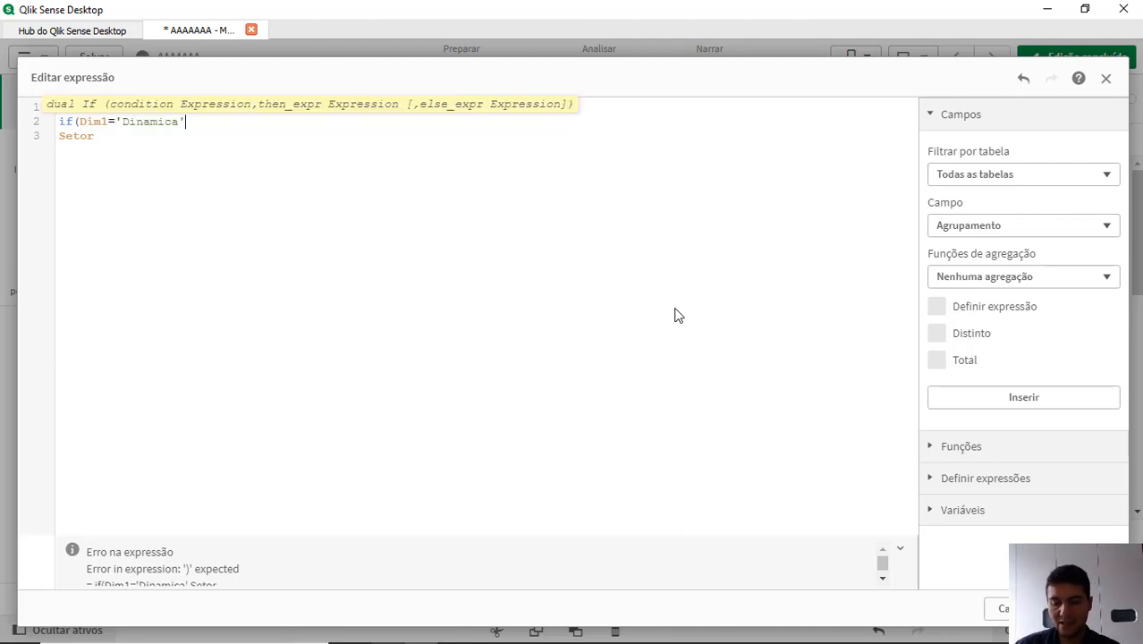
Complete the expression as if(Dim1='Dinamica',Setor,Fixas), apply it to the column dimension, and finish editing the sheet
type(",")
key("Delete")
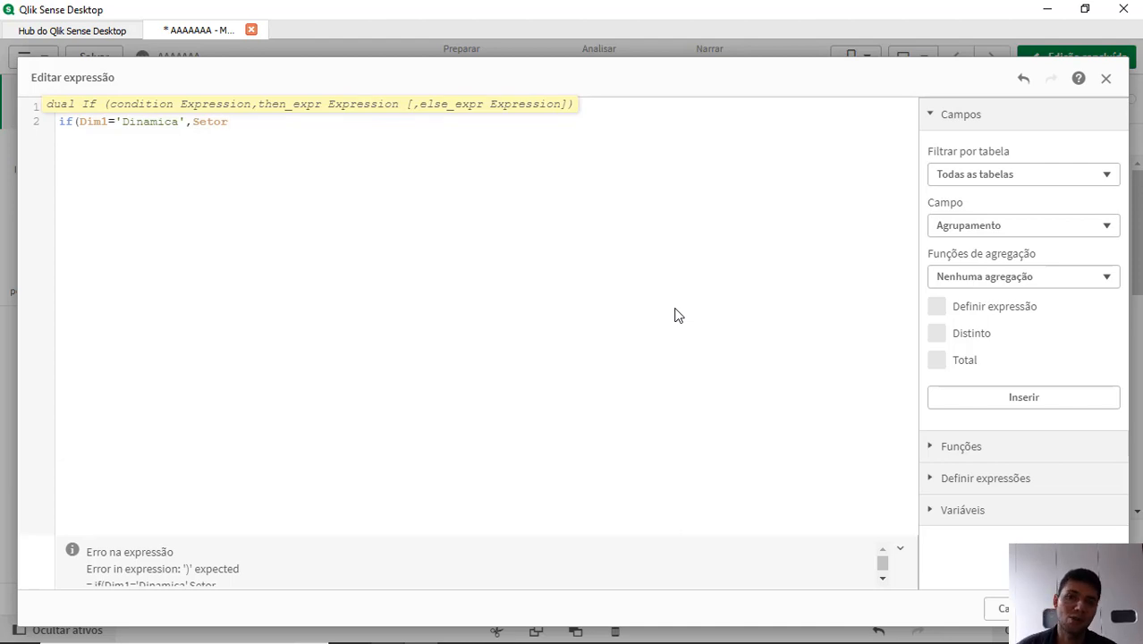
type(",")
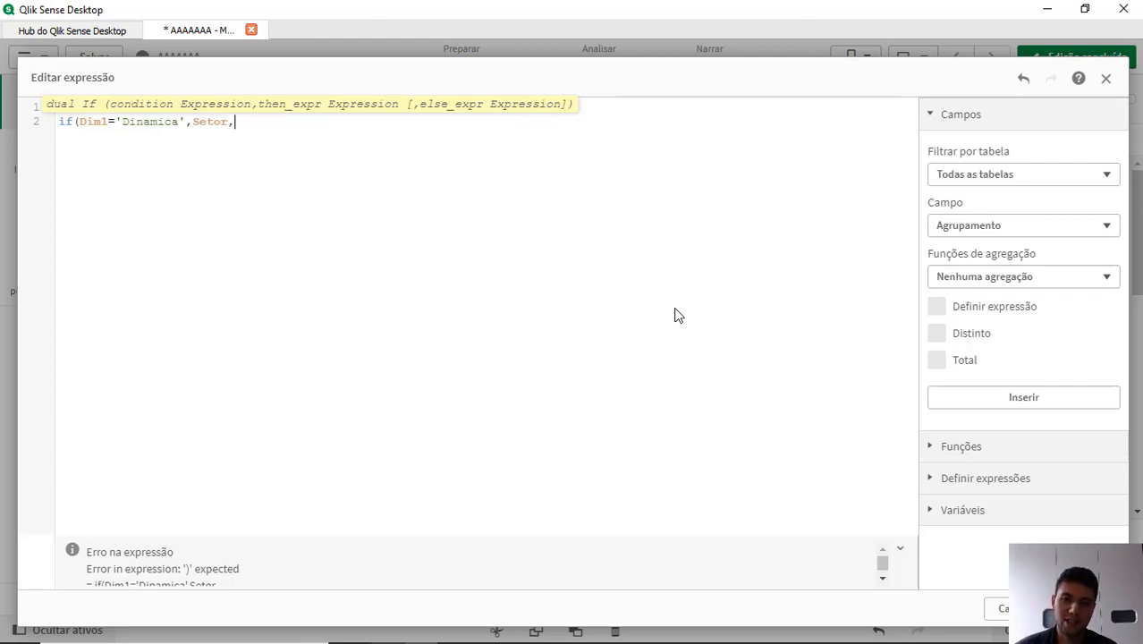
type("Dim")
key("BackSpace")
key("BackSpace")
key("BackSpace")
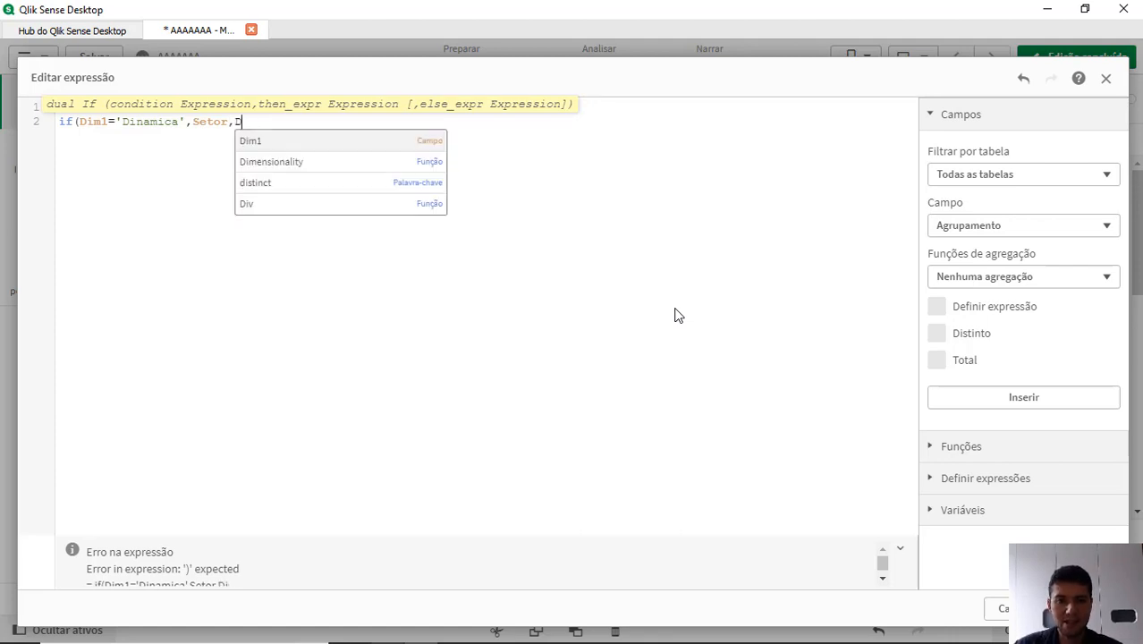
type("Fixas)")
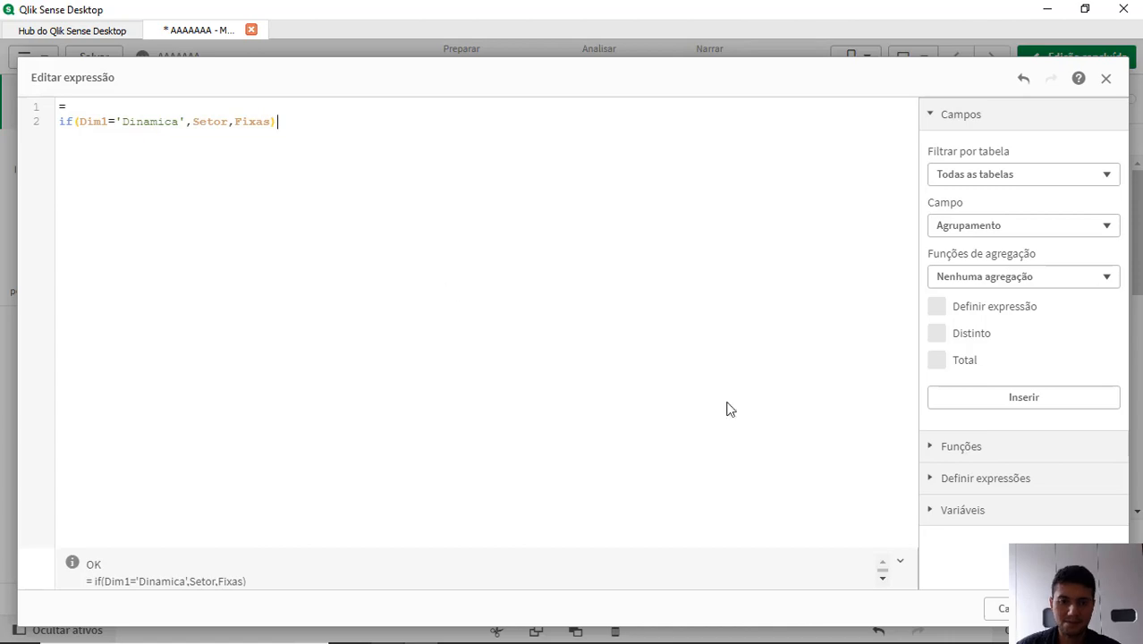
left_click(1084, 608)
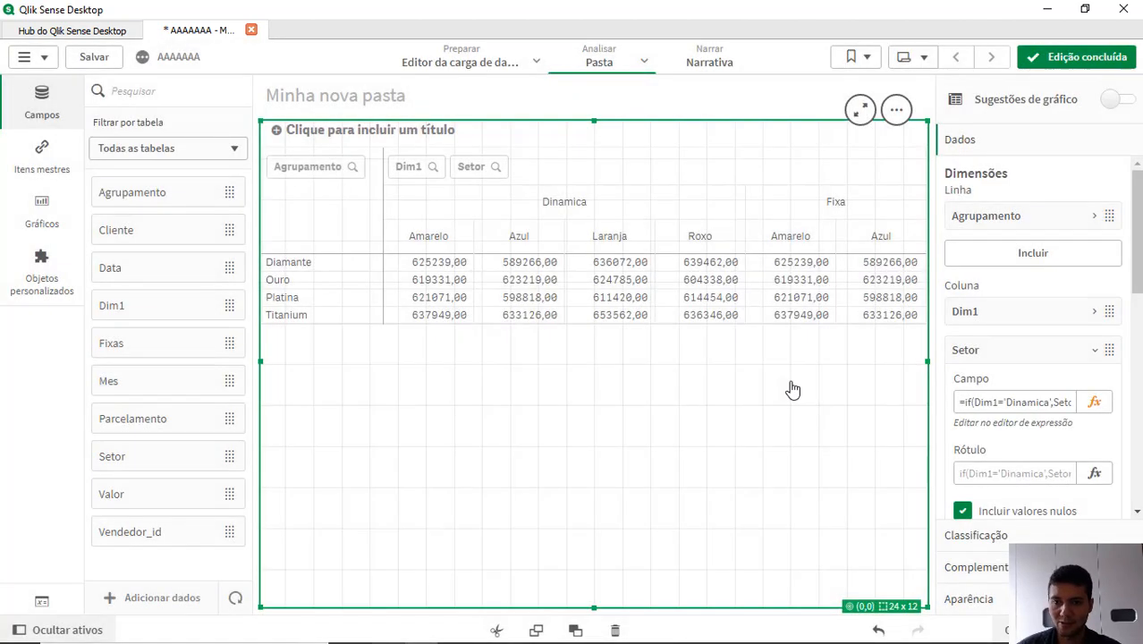
left_click(1033, 57)
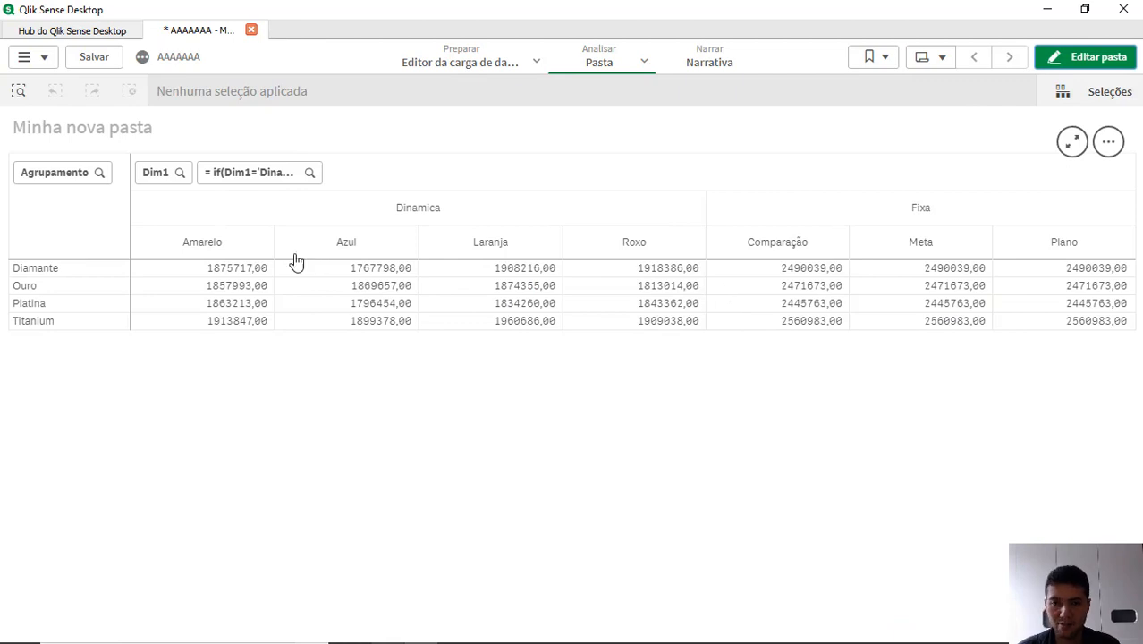
Reopen the sheet for editing and expand the settings of the pivot table's conditional column dimension
left_click(1069, 59)
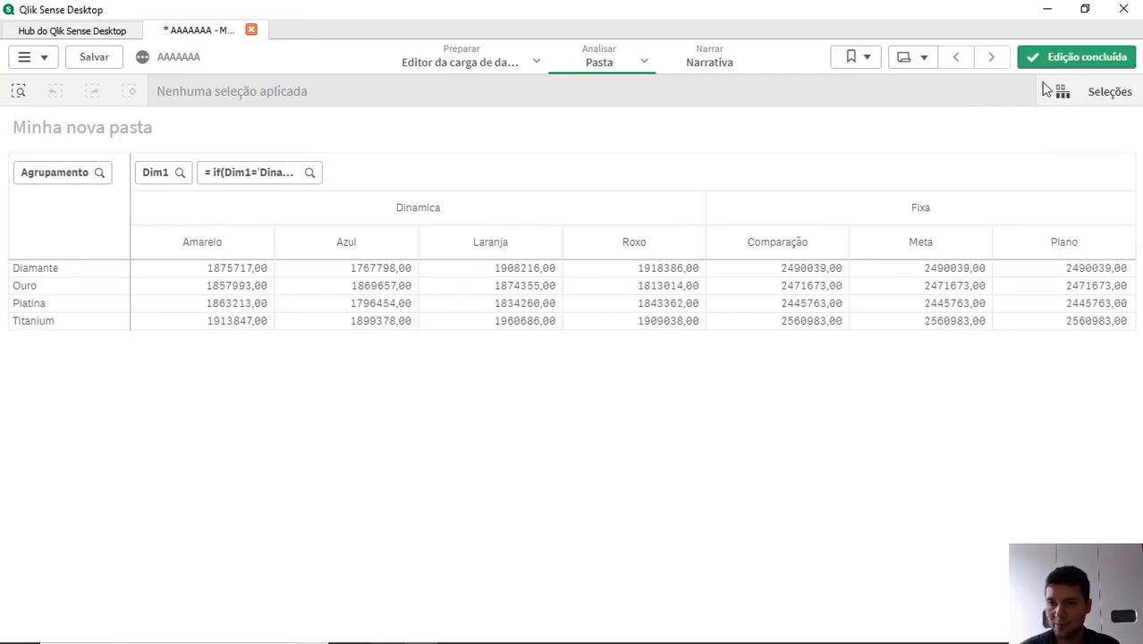
left_click(932, 318)
left_click(1040, 358)
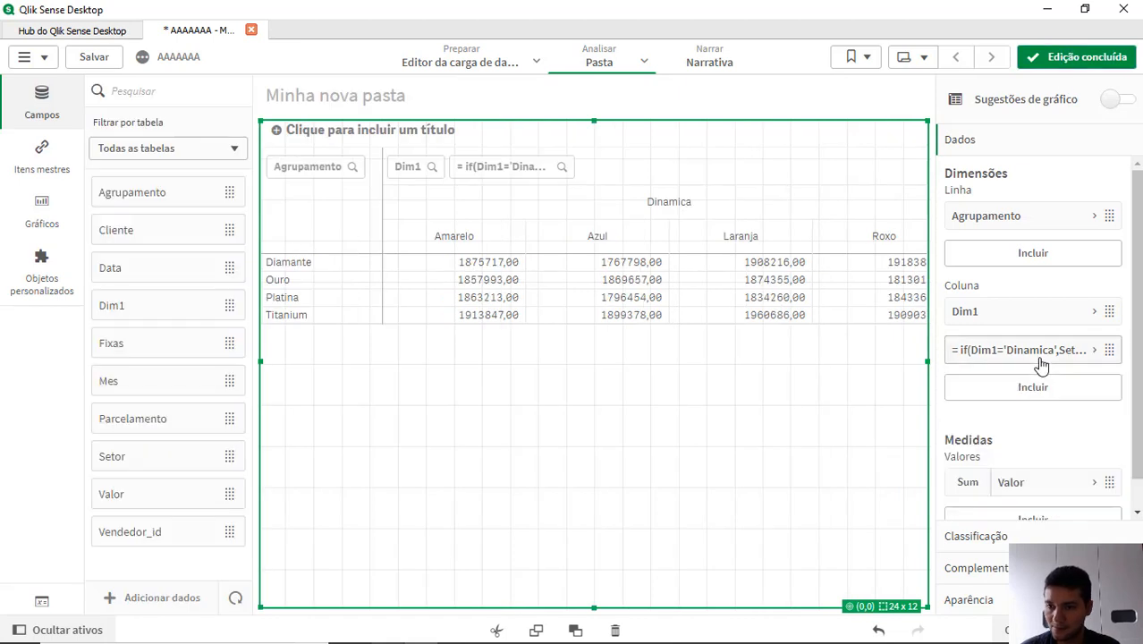
left_click(1038, 358)
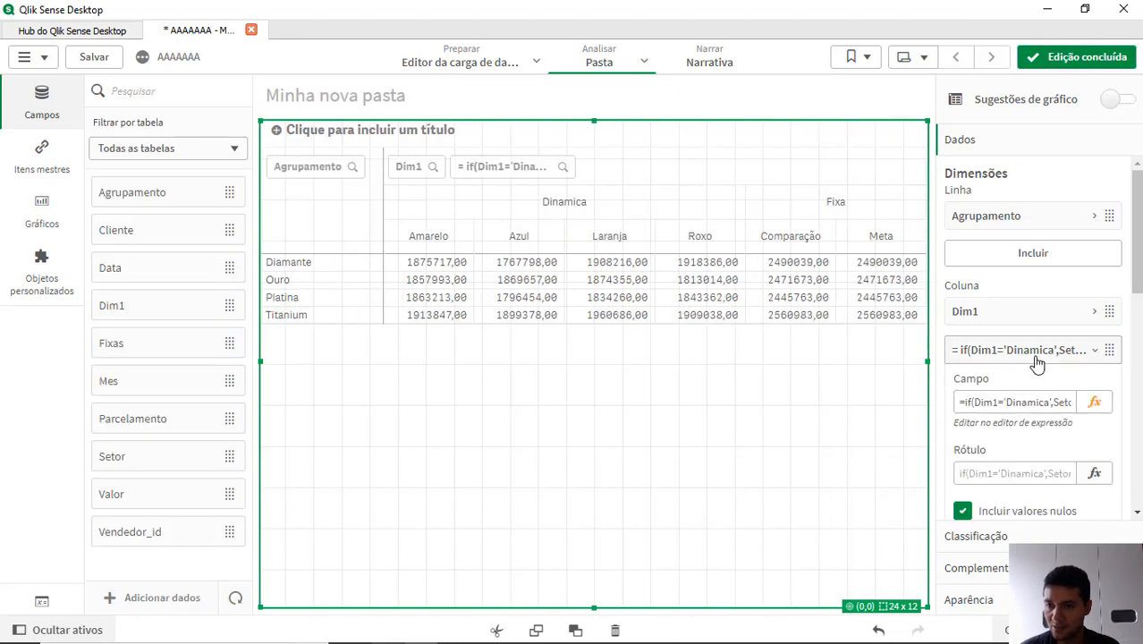
Look through the conditional column dimension's settings, including limitation, totals, colour expressions and text alignment
scroll(1015, 452, "down", 3)
left_click(999, 458)
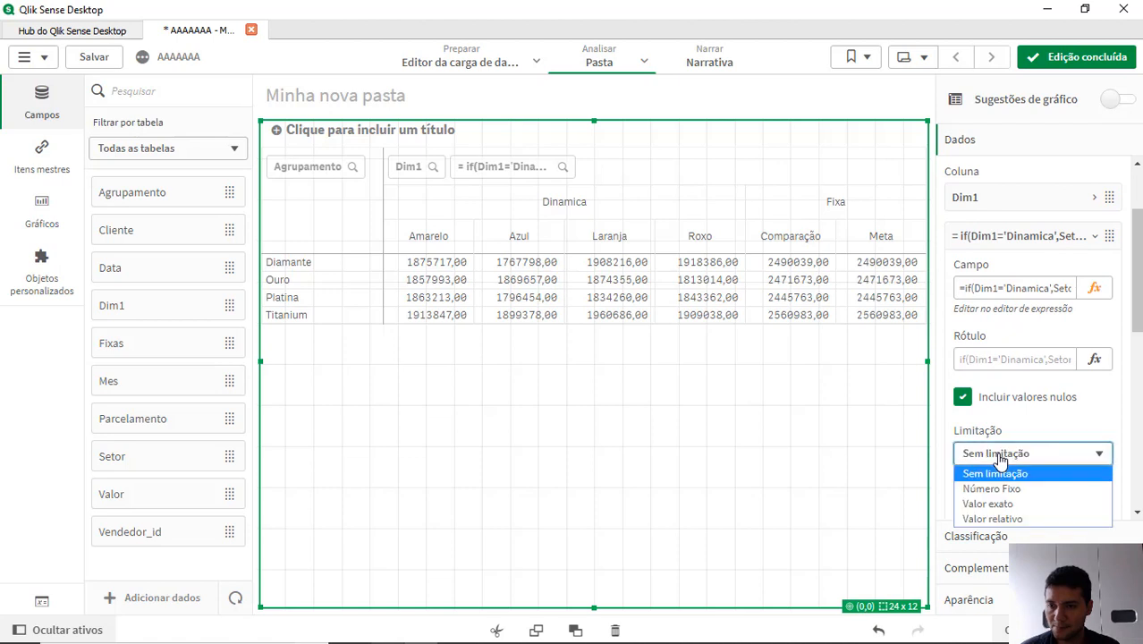
left_click(1065, 412)
scroll(1065, 413, "down", 5)
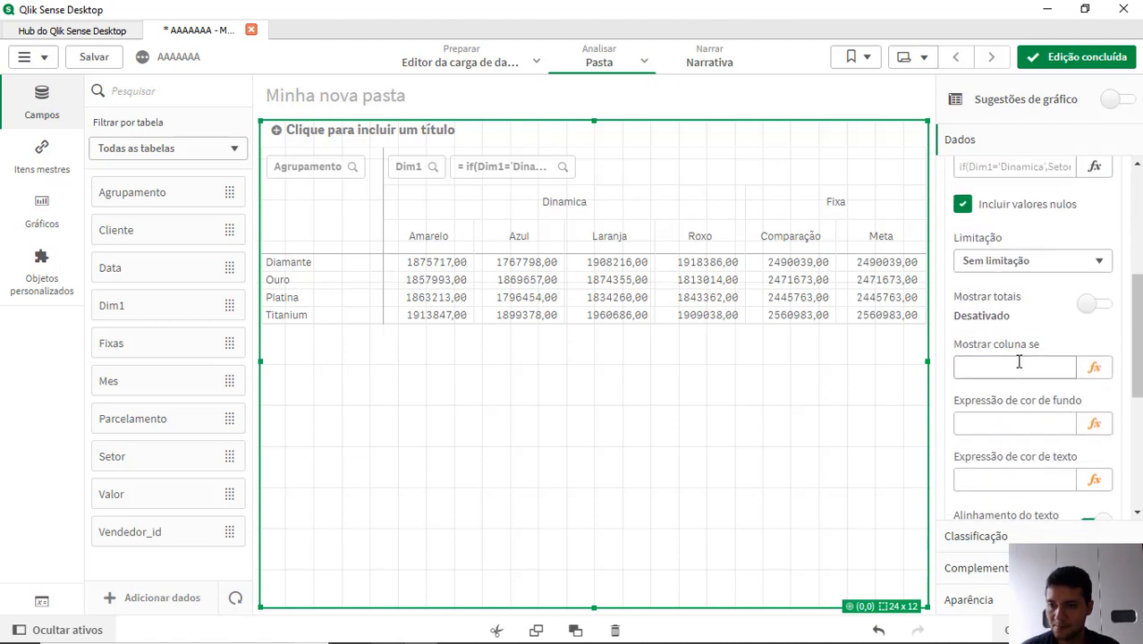
scroll(1044, 404, "down", 3)
scroll(1037, 403, "down", 2)
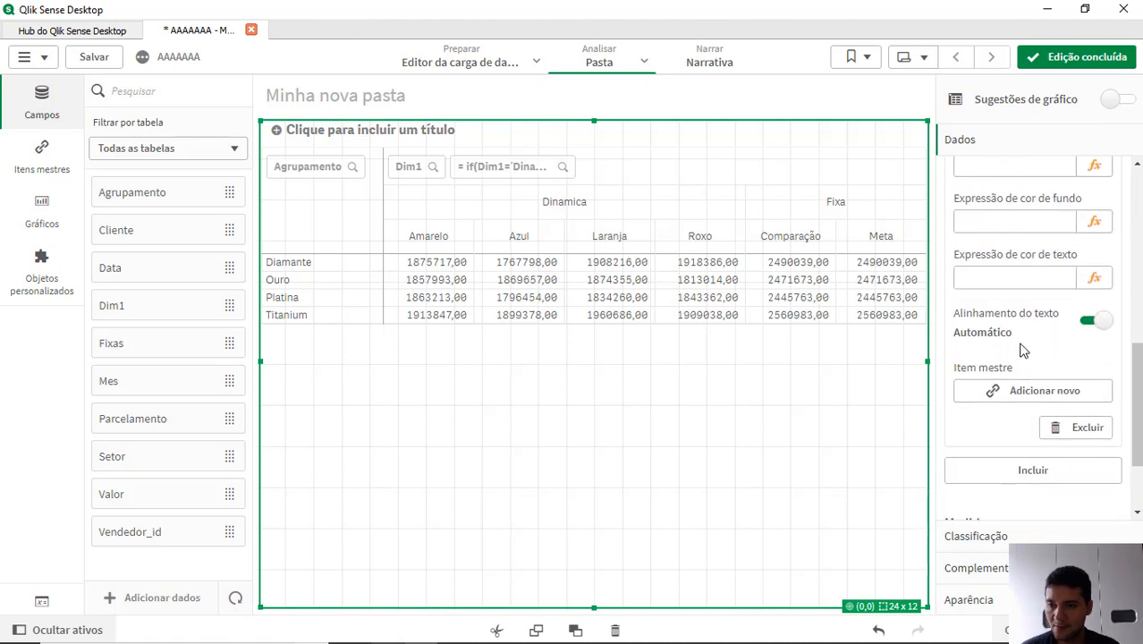
scroll(1046, 362, "up", 2)
scroll(1047, 362, "up", 8)
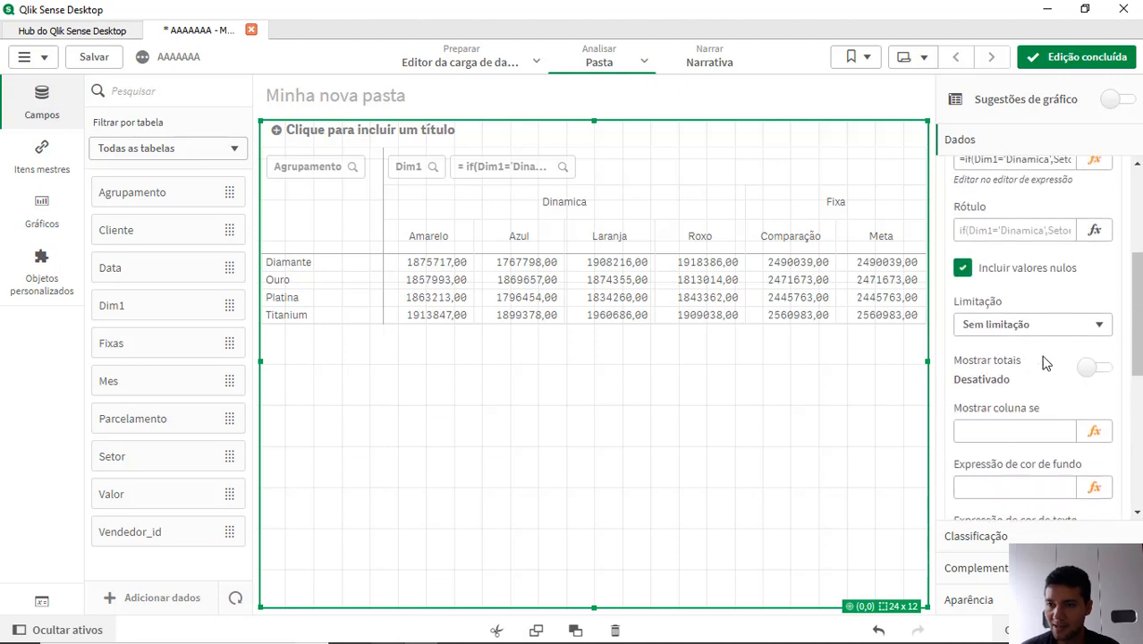
scroll(1045, 358, "down", 1)
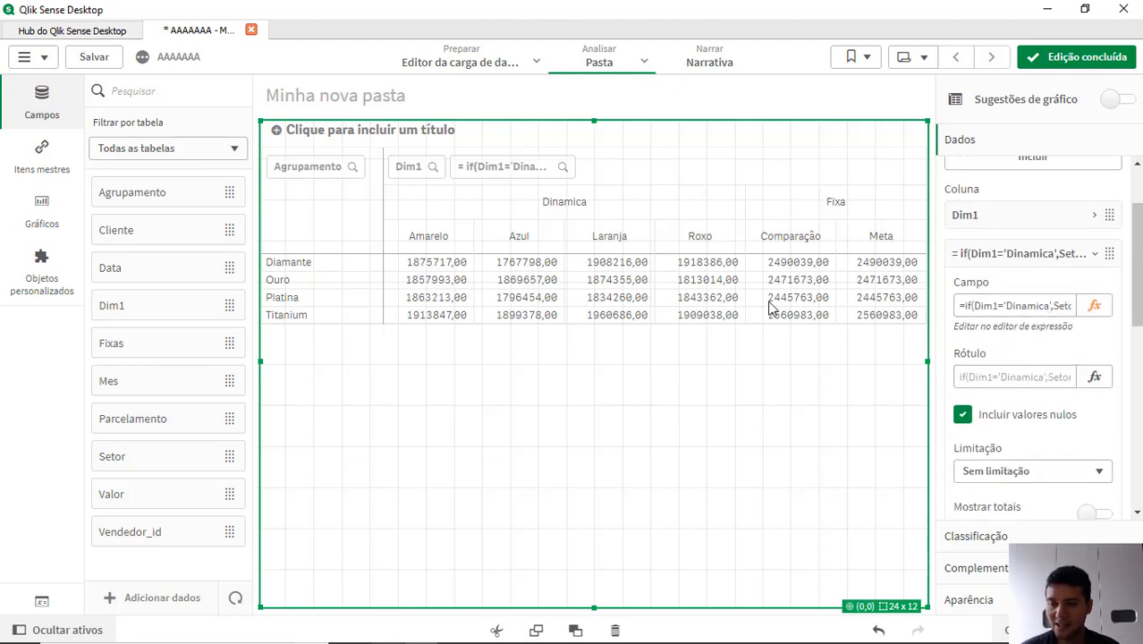
left_click(993, 254)
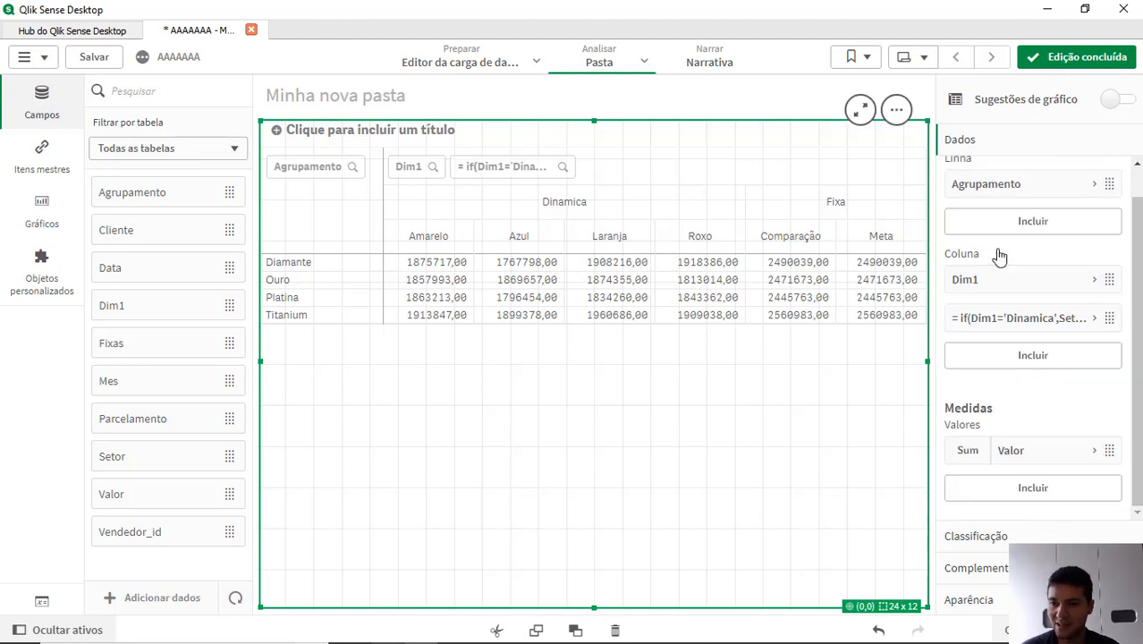
Label the conditional column dimension Dim2 and collapse its settings
left_click(998, 329)
left_click(991, 375)
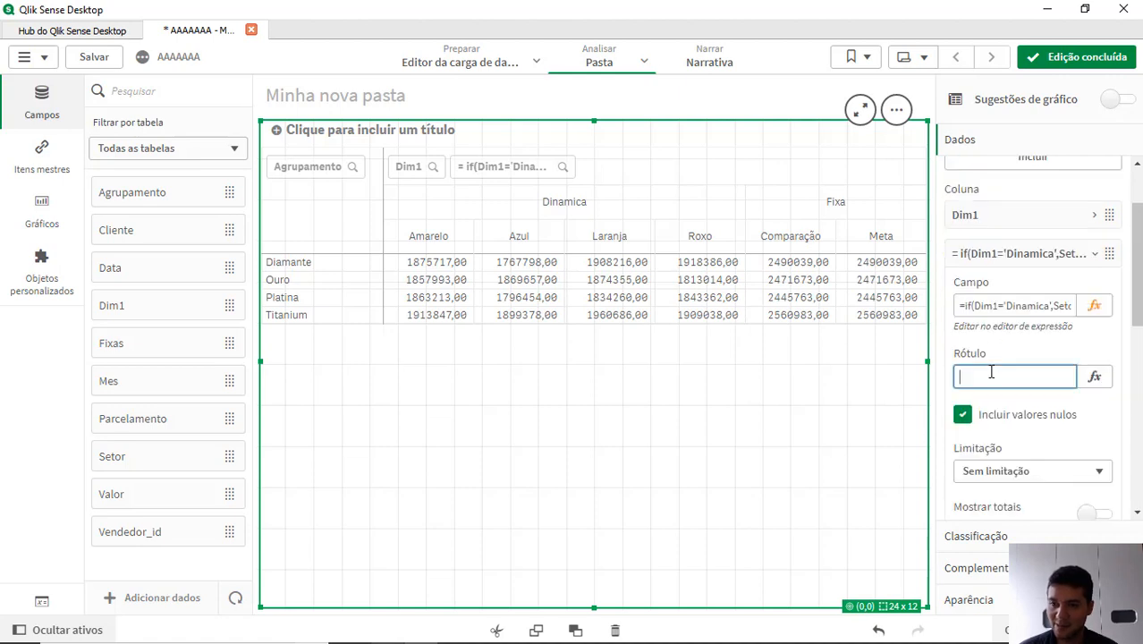
type("Dim2")
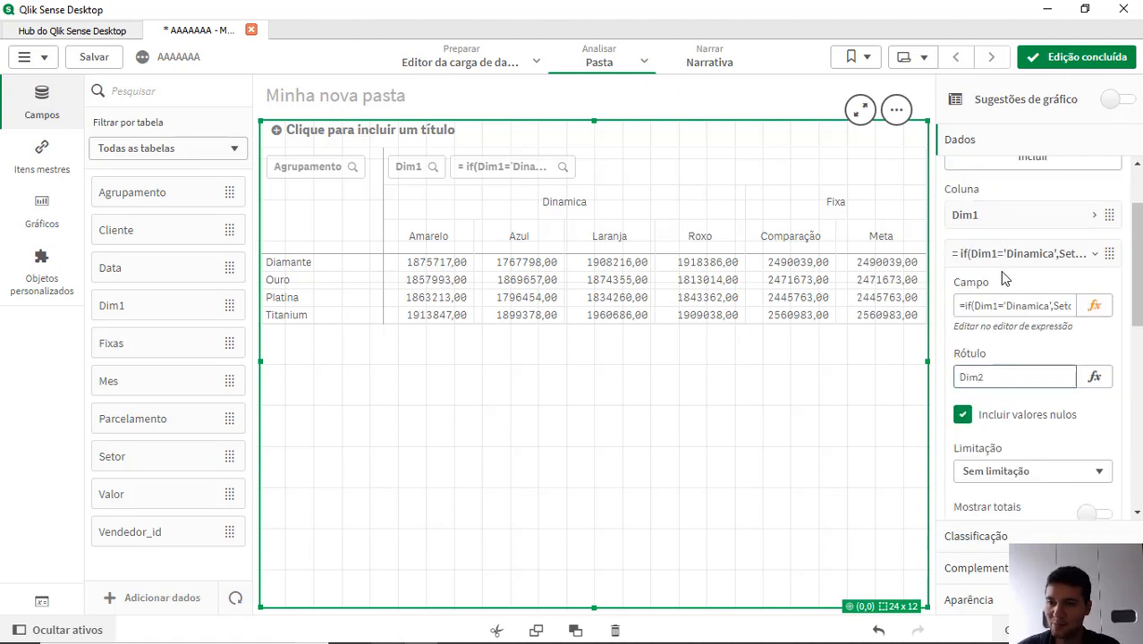
key("Return")
left_click(1023, 256)
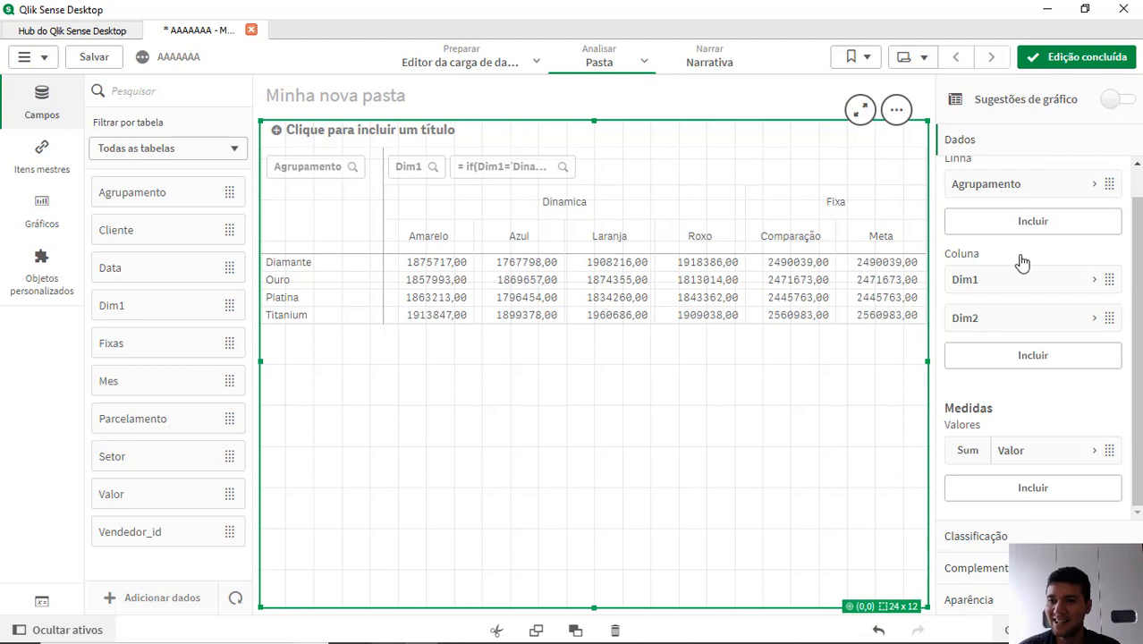
Format the Sum(Valor) measure as Número with the simple 1.000 pattern, and finish editing the sheet
left_click(1013, 452)
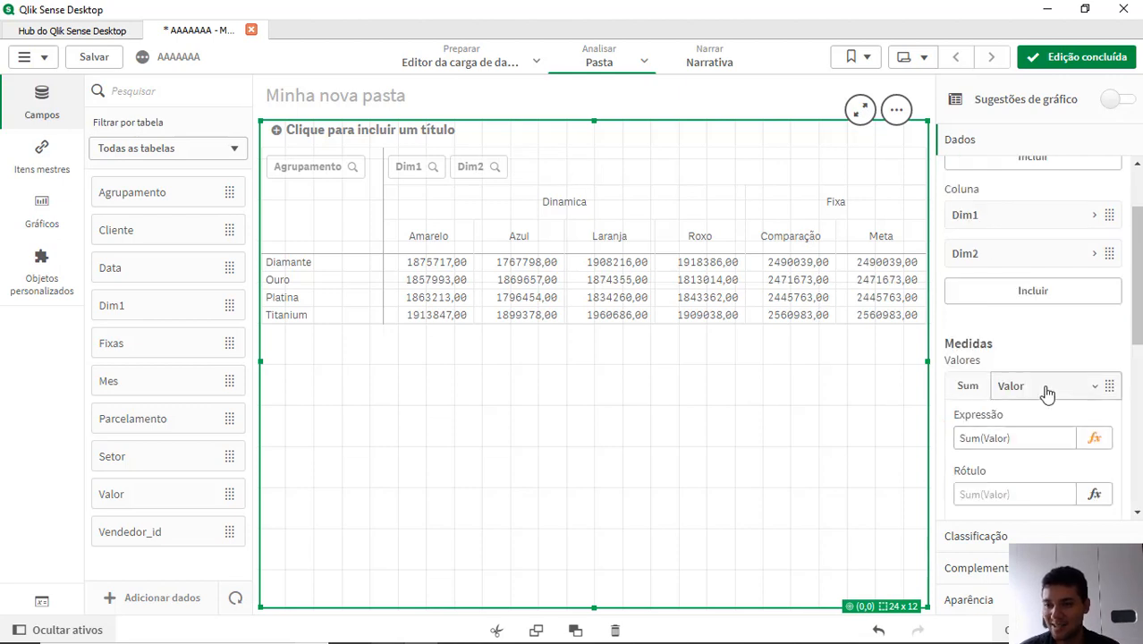
scroll(1045, 391, "down", 3)
left_click(993, 414)
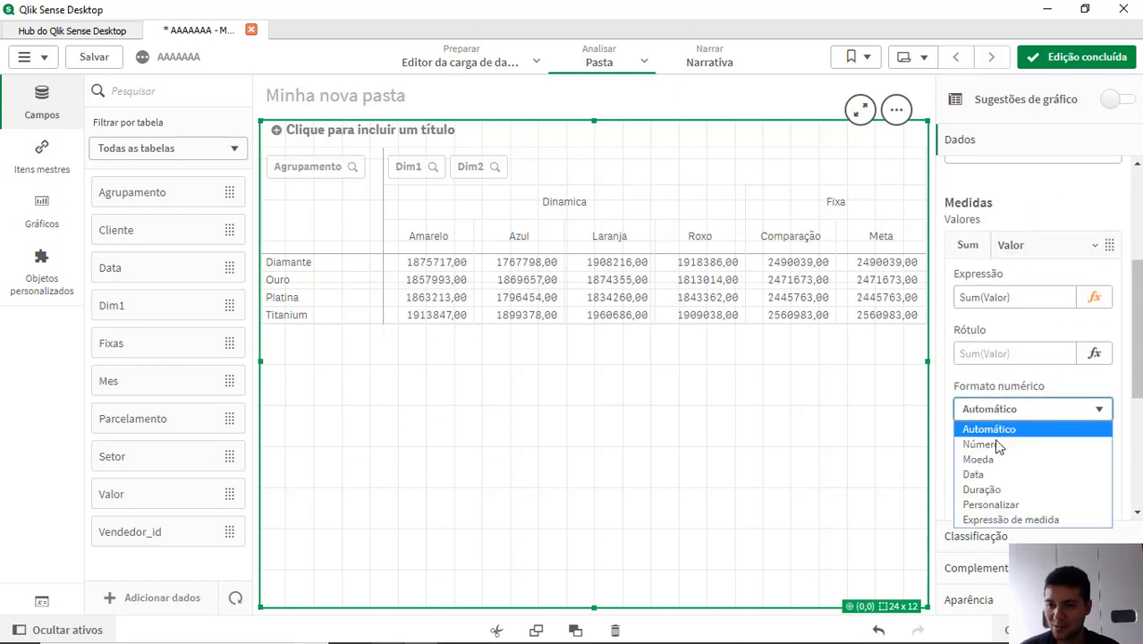
left_click(994, 444)
scroll(1044, 382, "down", 1)
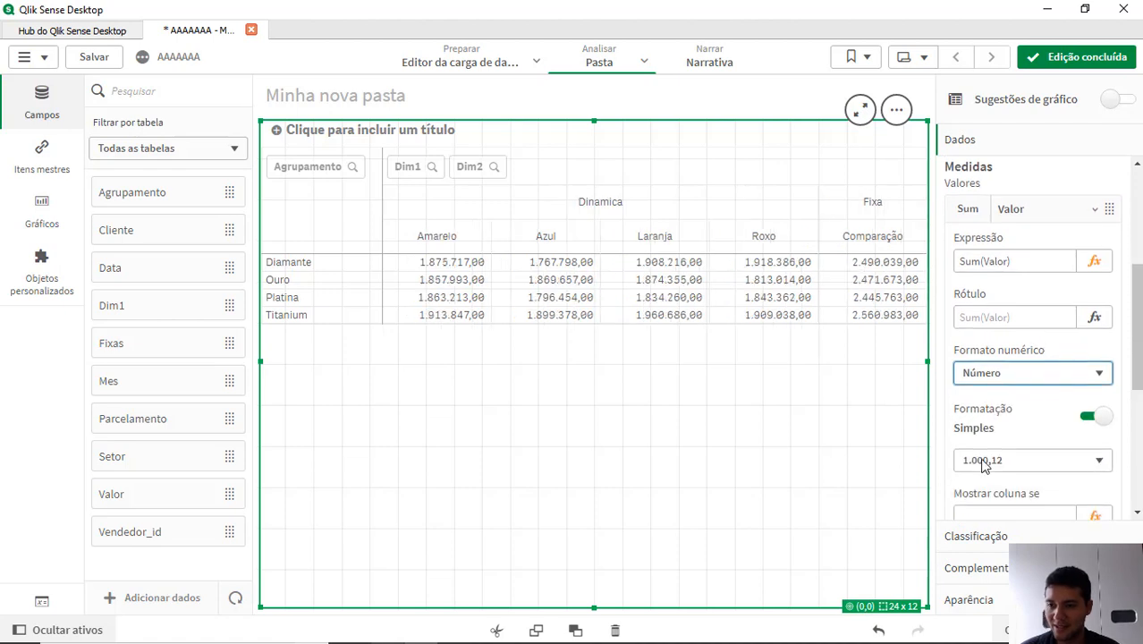
left_click(1000, 469)
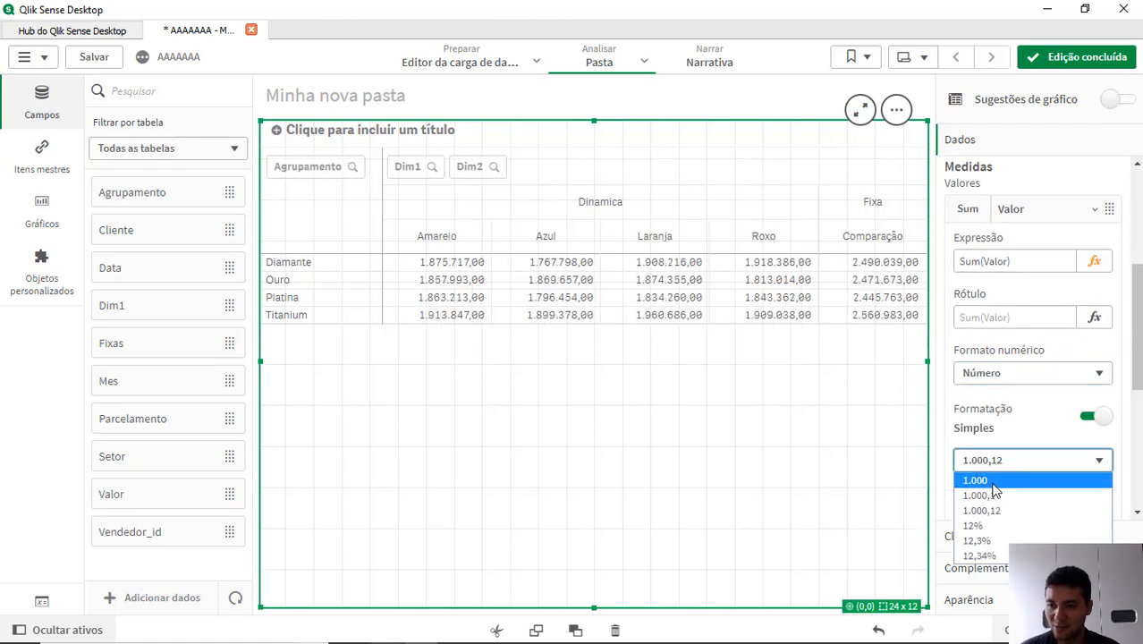
left_click(993, 482)
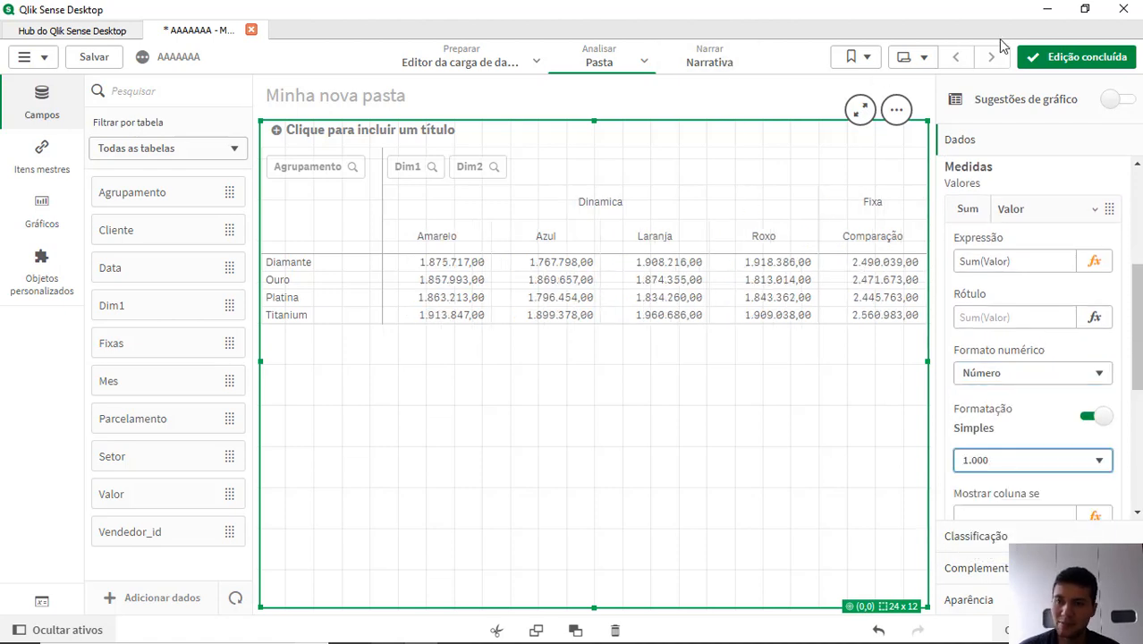
left_click(1042, 56)
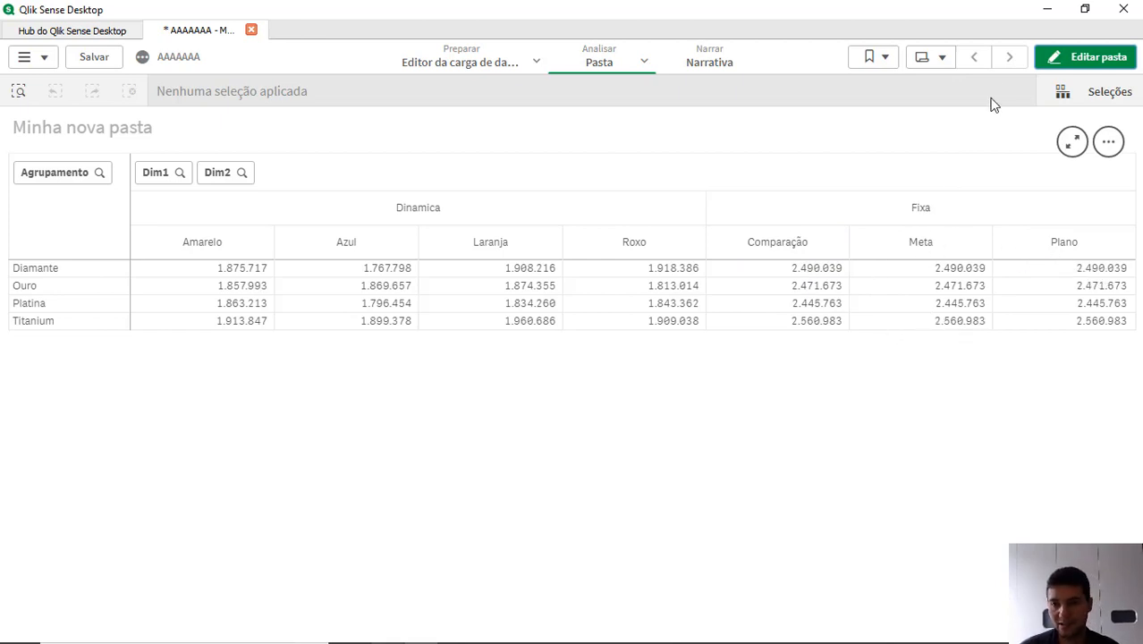
left_click(1069, 64)
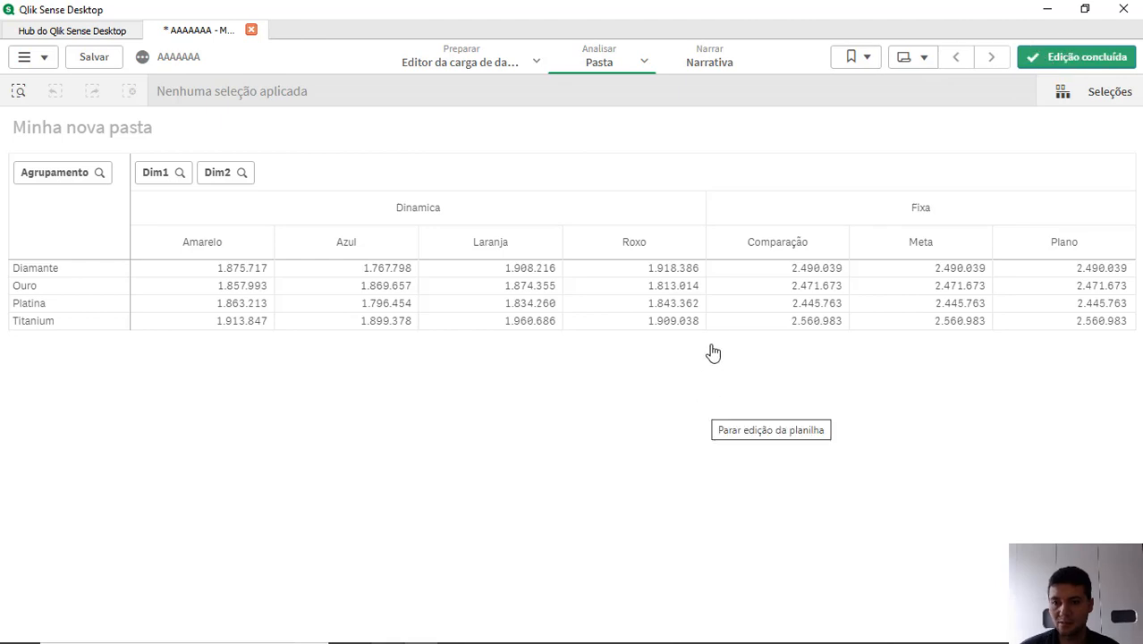
left_click(753, 282)
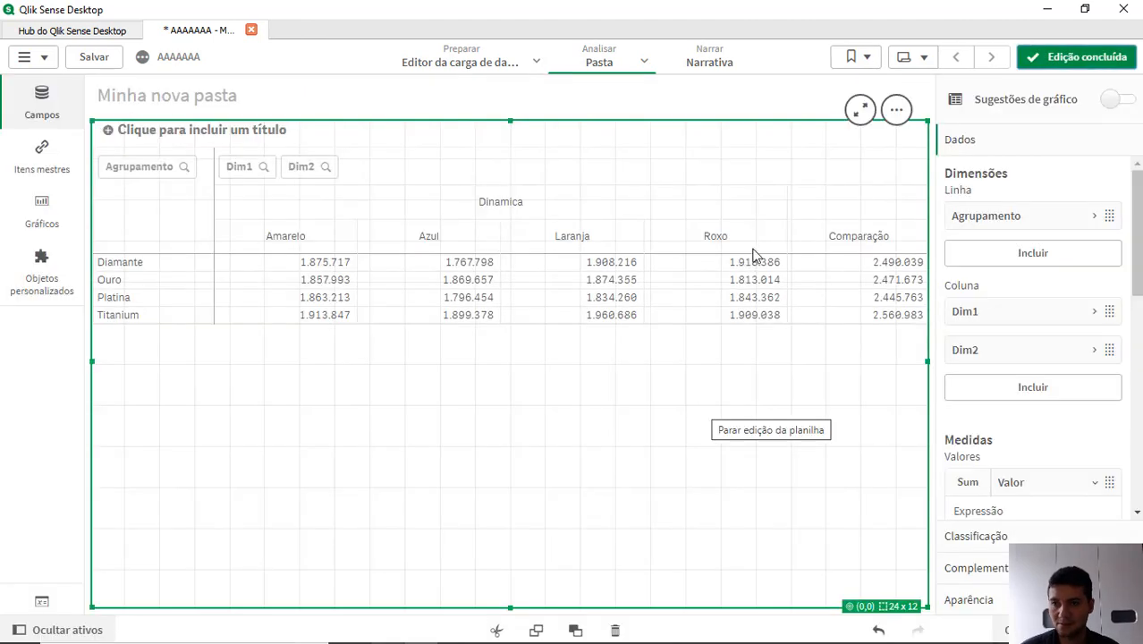
scroll(1002, 455, "down", 2)
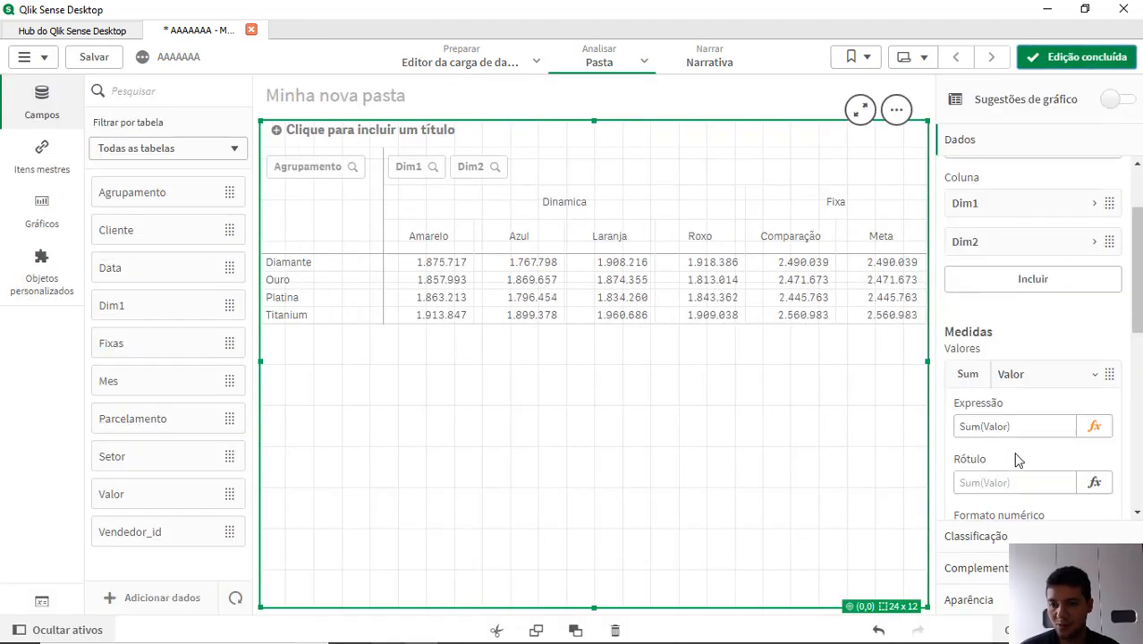
left_click(1074, 72)
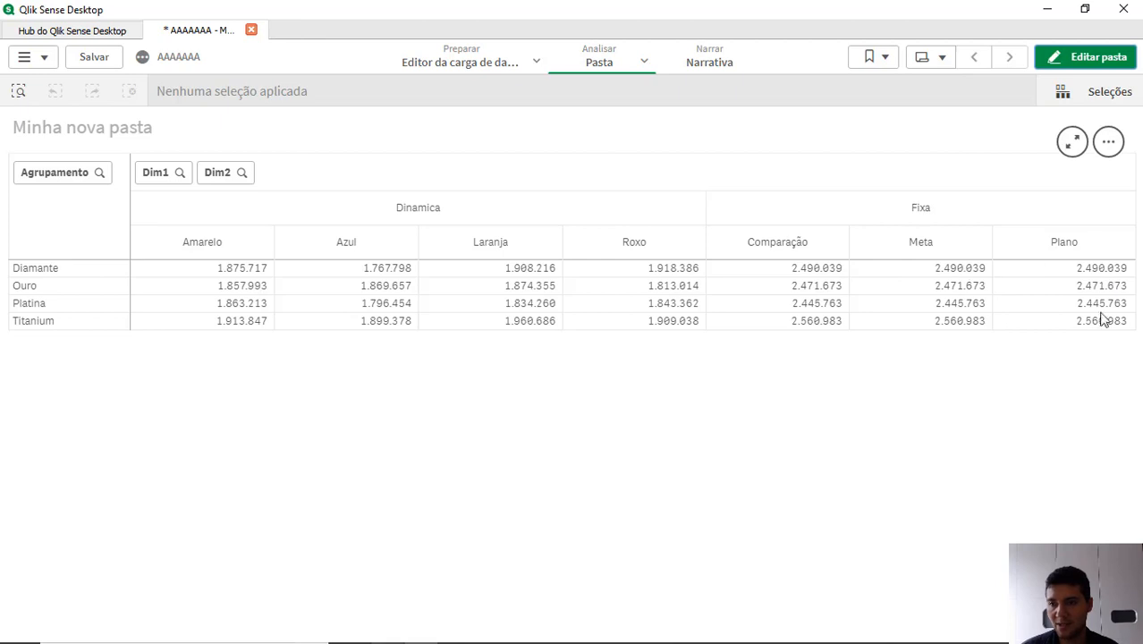
Reopen the sheet for editing and start the measure's expression with IF(Fixas='META', 100, on a new line above Sum(Valor)
left_click(1071, 57)
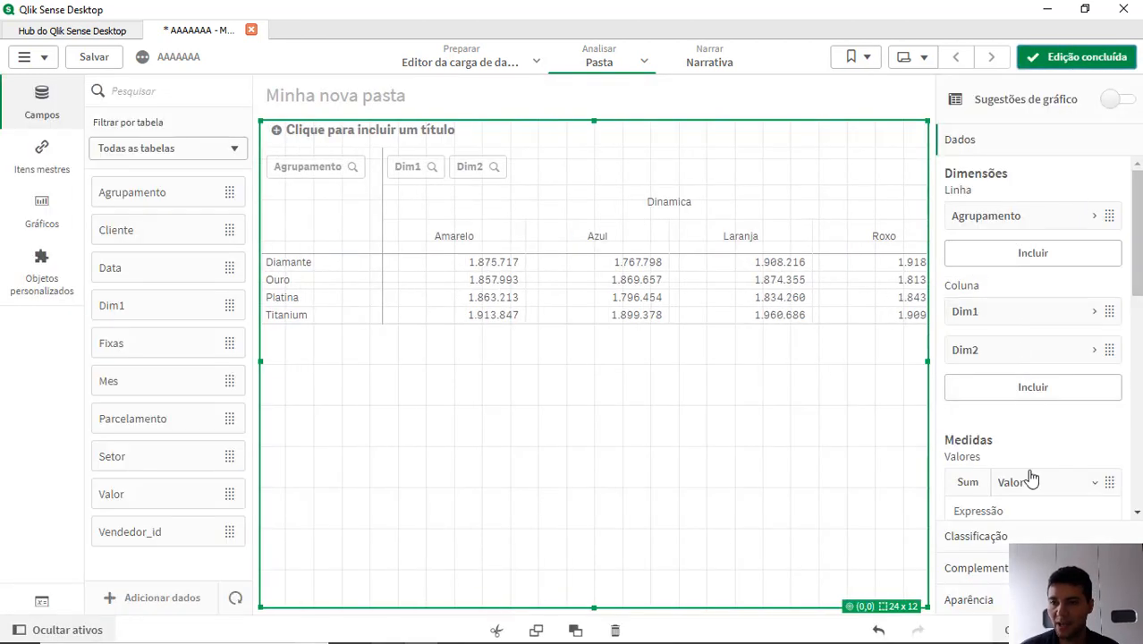
scroll(1033, 447, "down", 4)
scroll(1046, 401, "up", 1)
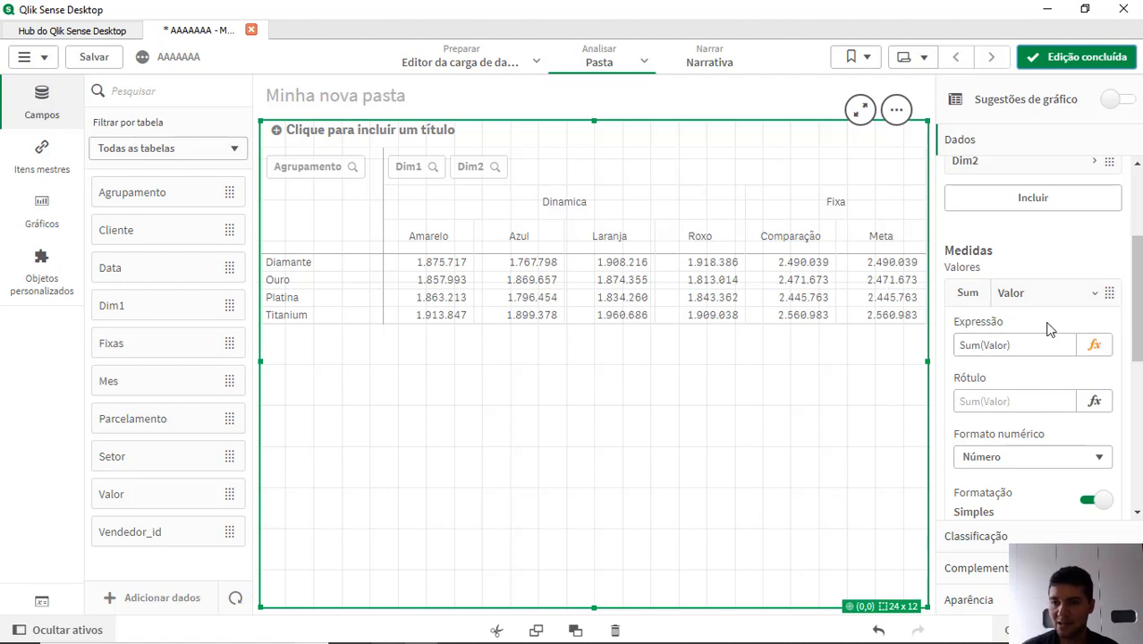
left_click(1095, 348)
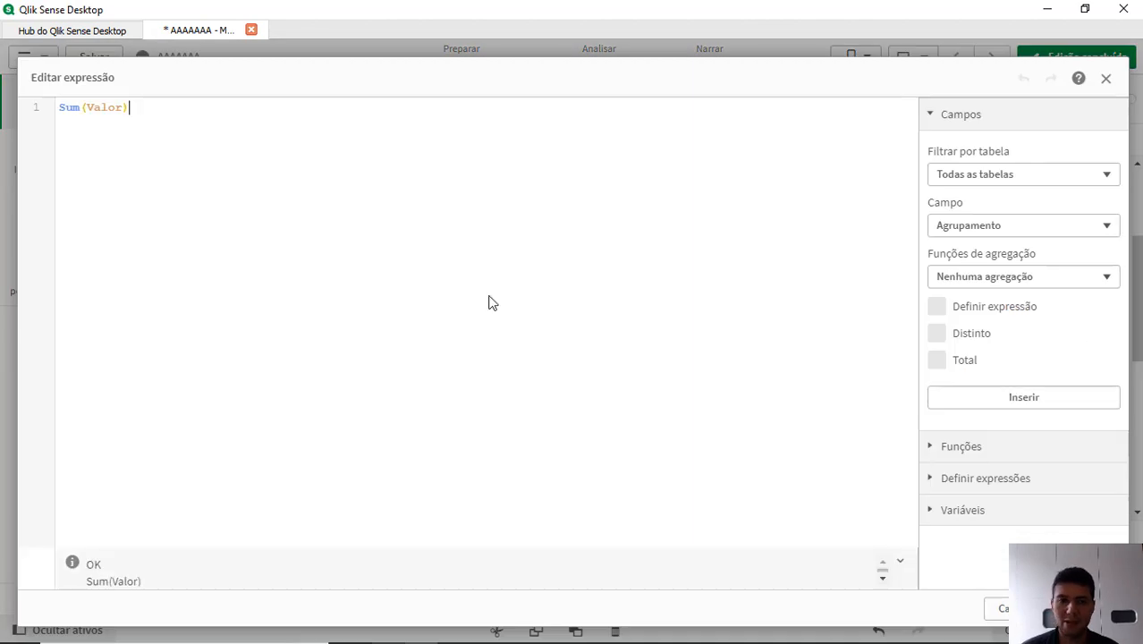
key("Return")
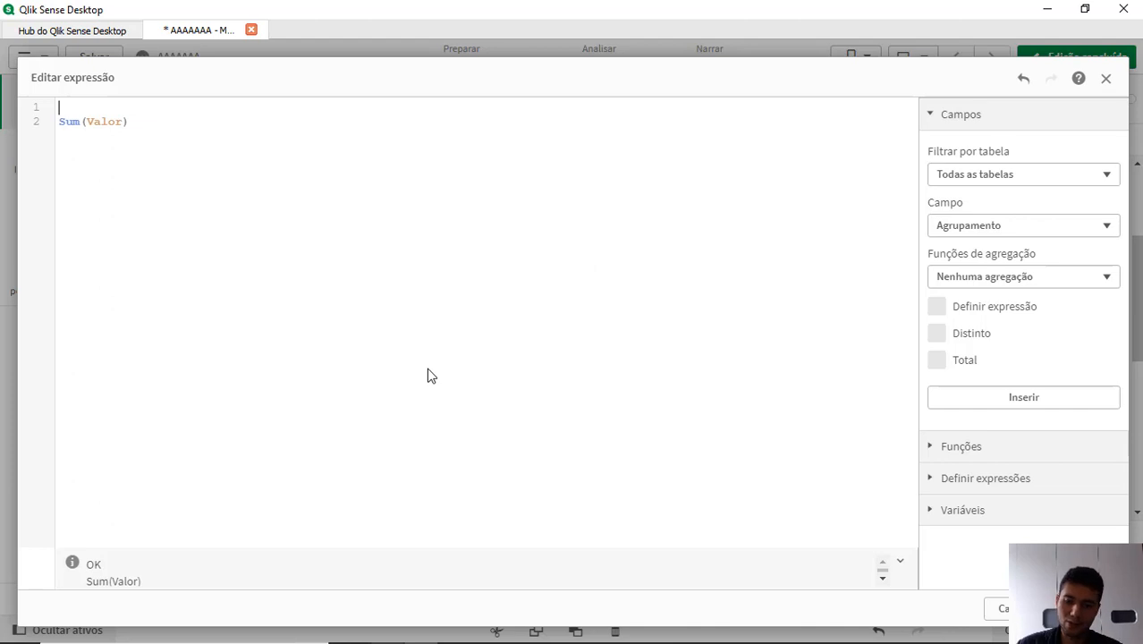
type("IF(fix")
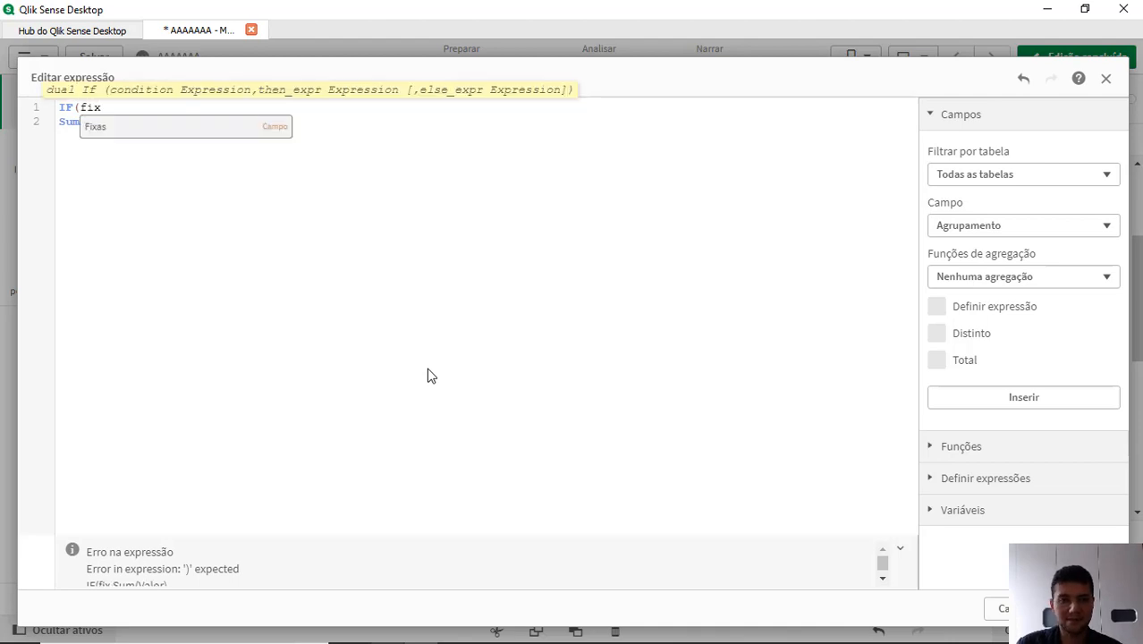
key("Return")
type("=''")
key("Left")
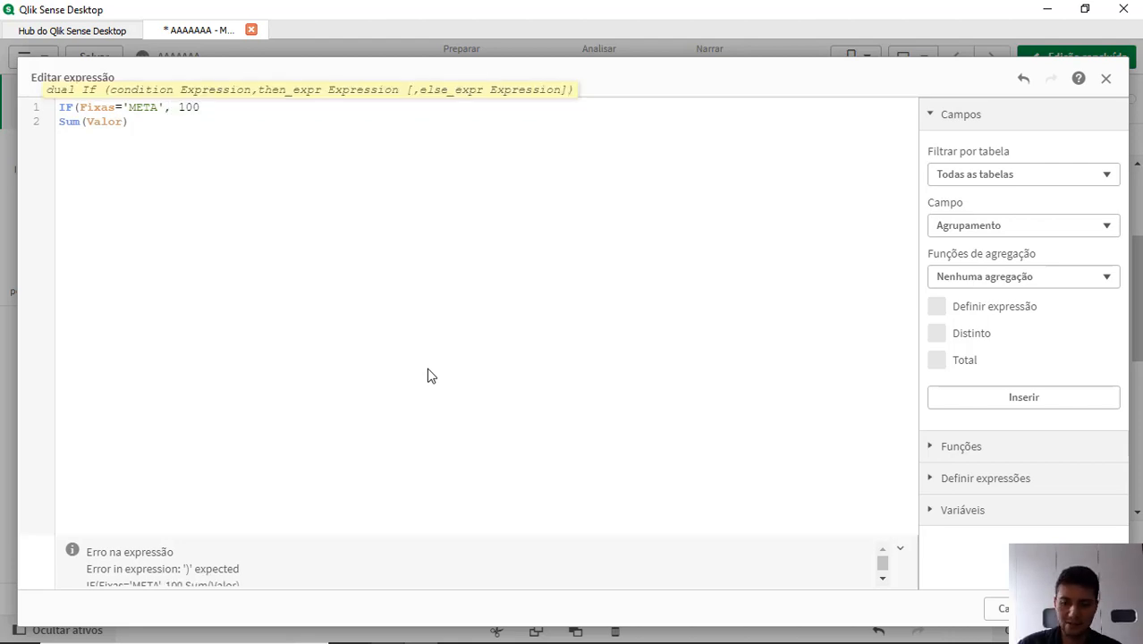
Duplicate the IF line below itself and change the copy to IF(Fixas='Comparação', 200,
key("shift+Home")
key("ctrl+c")
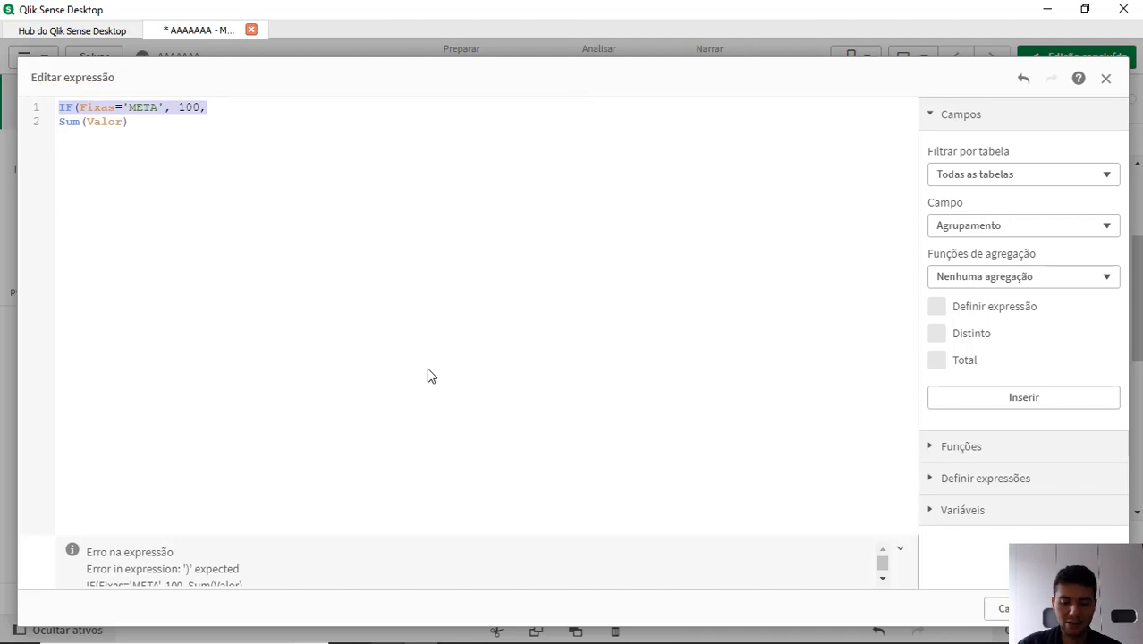
key("End")
key("Return")
key("ctrl+v")
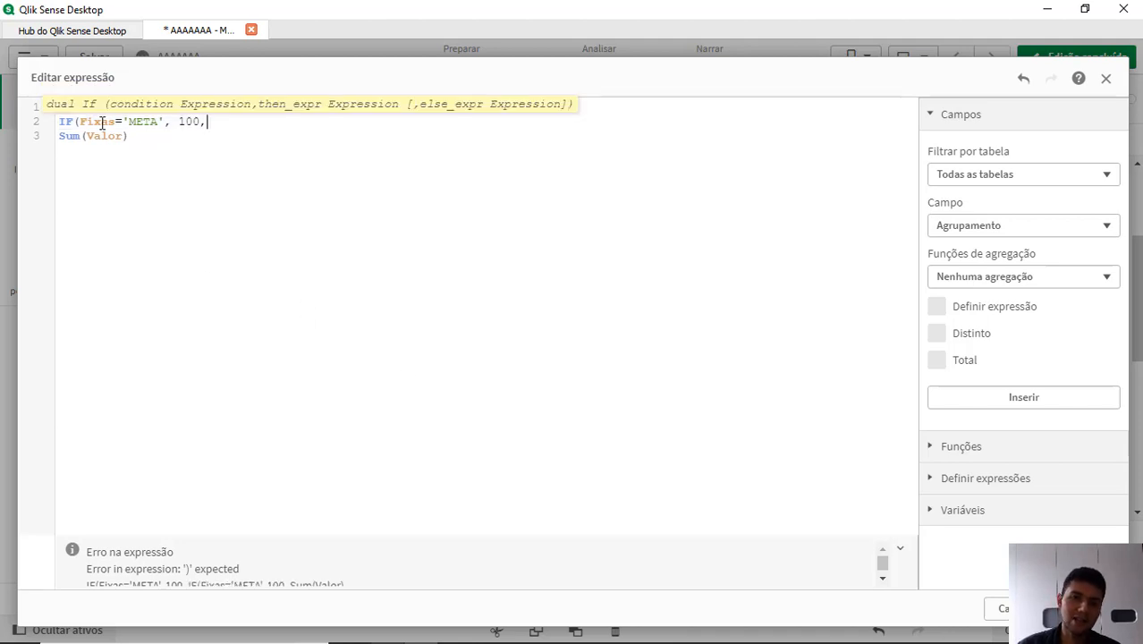
double_click(137, 124)
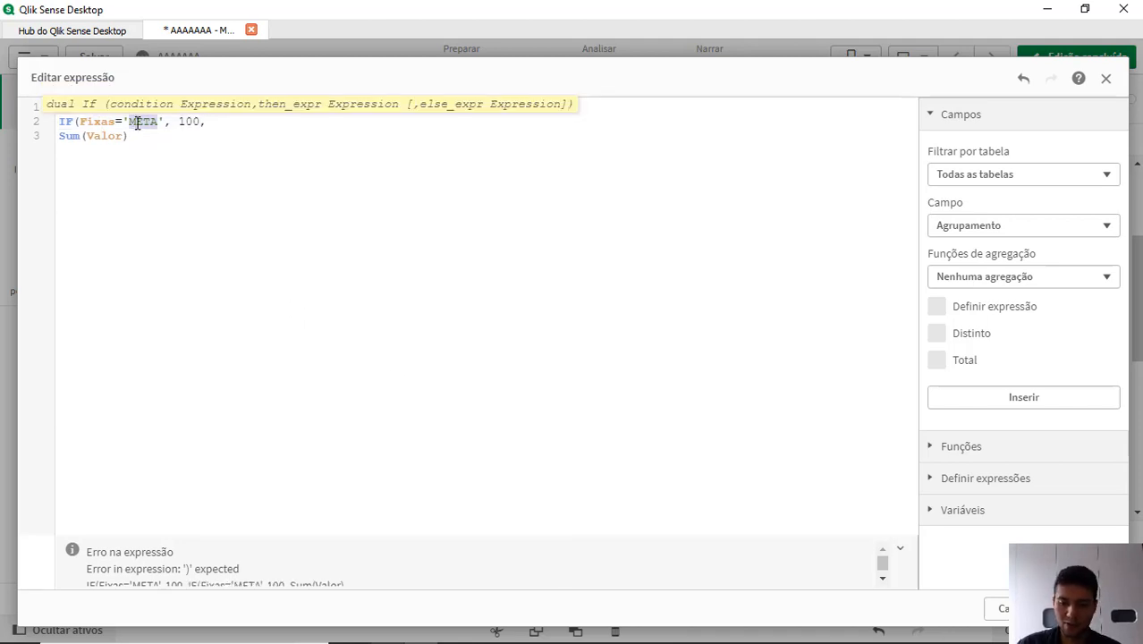
type("Comparação")
key("Right")
key("Right")
key("Right")
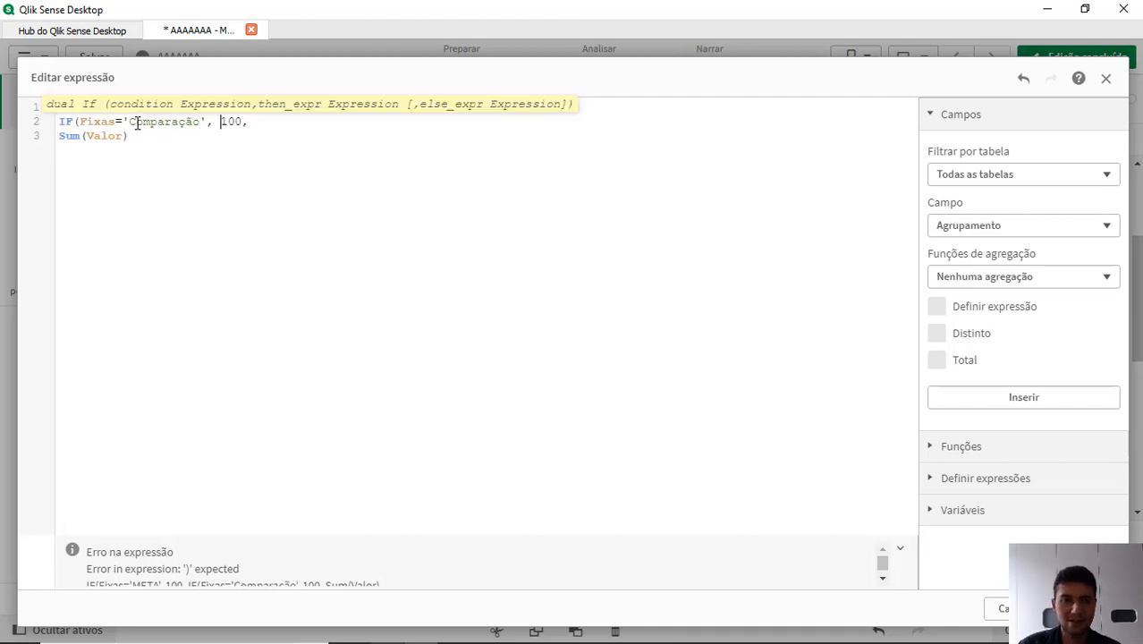
type("2")
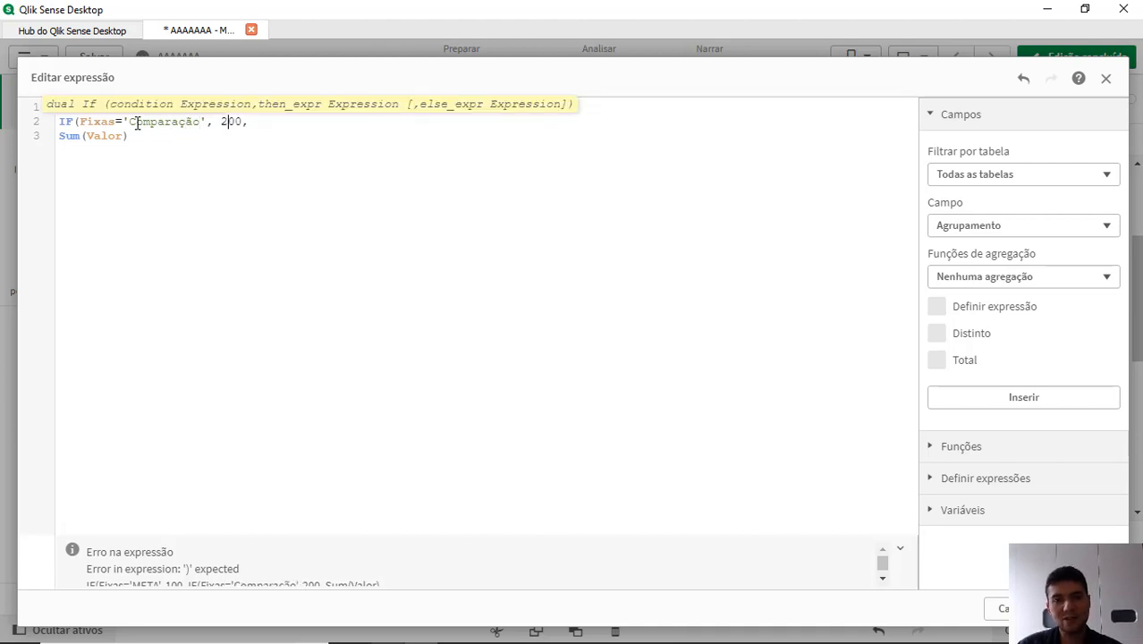
type("um()")
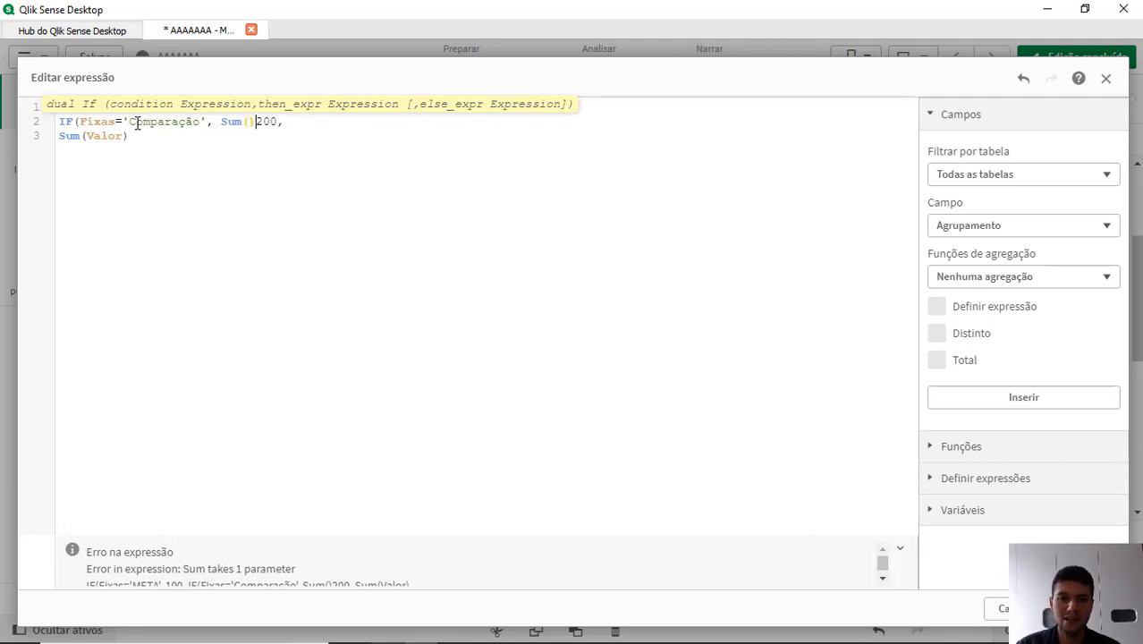
key("BackSpace")
key("BackSpace")
key("BackSpace")
key("BackSpace")
key("BackSpace")
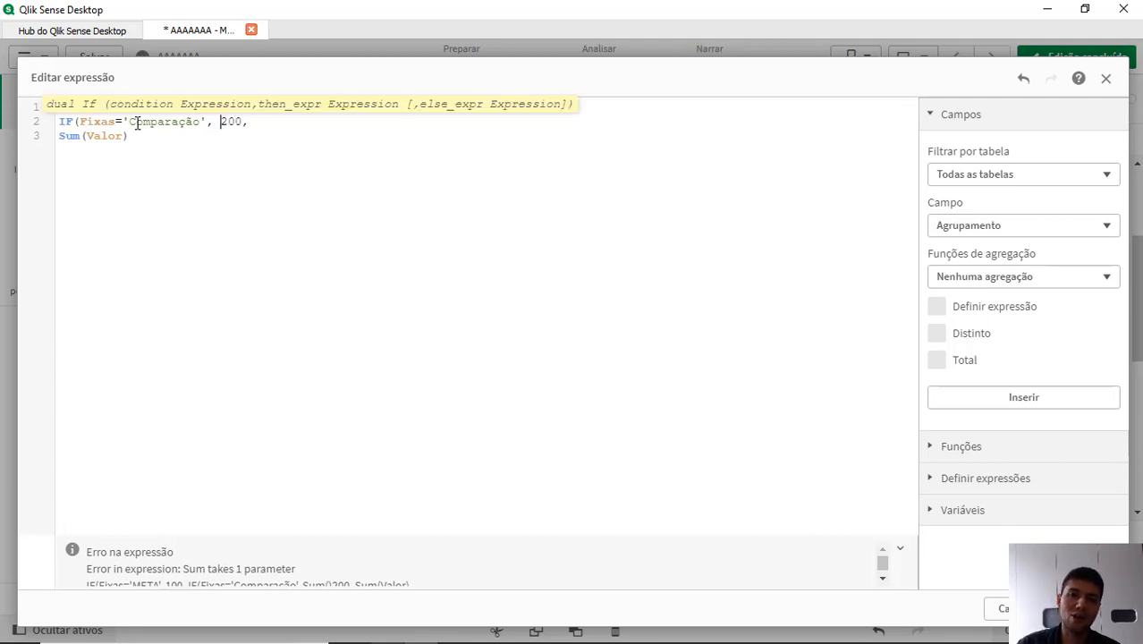
Close both nested IFs with )) on a new line after Sum(Valor) and apply the expression
left_click(259, 179)
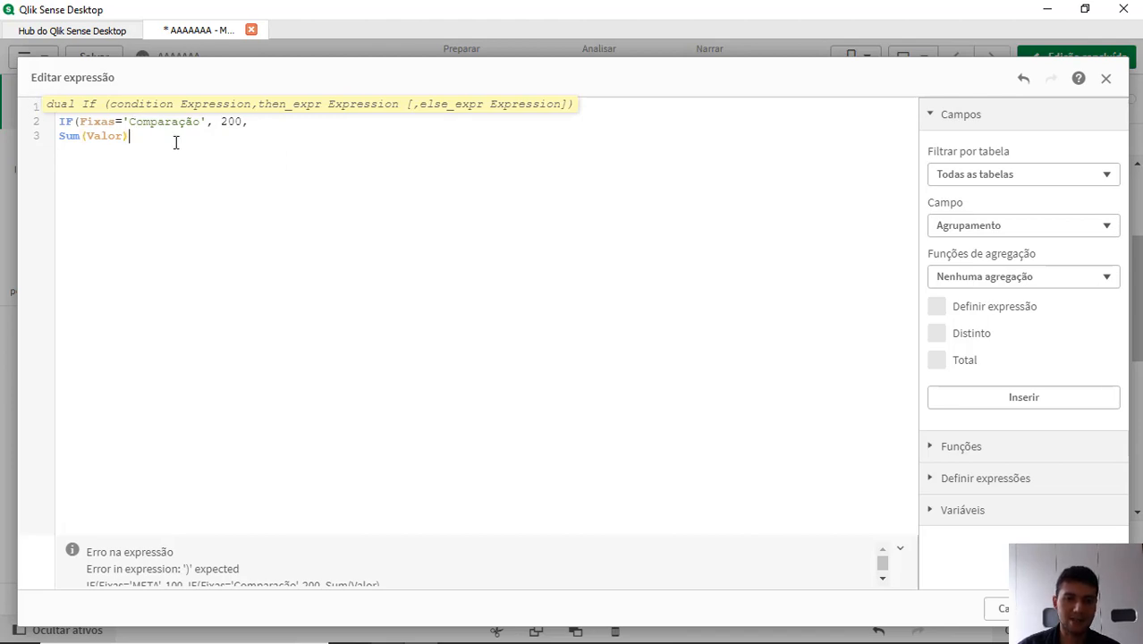
key("Home")
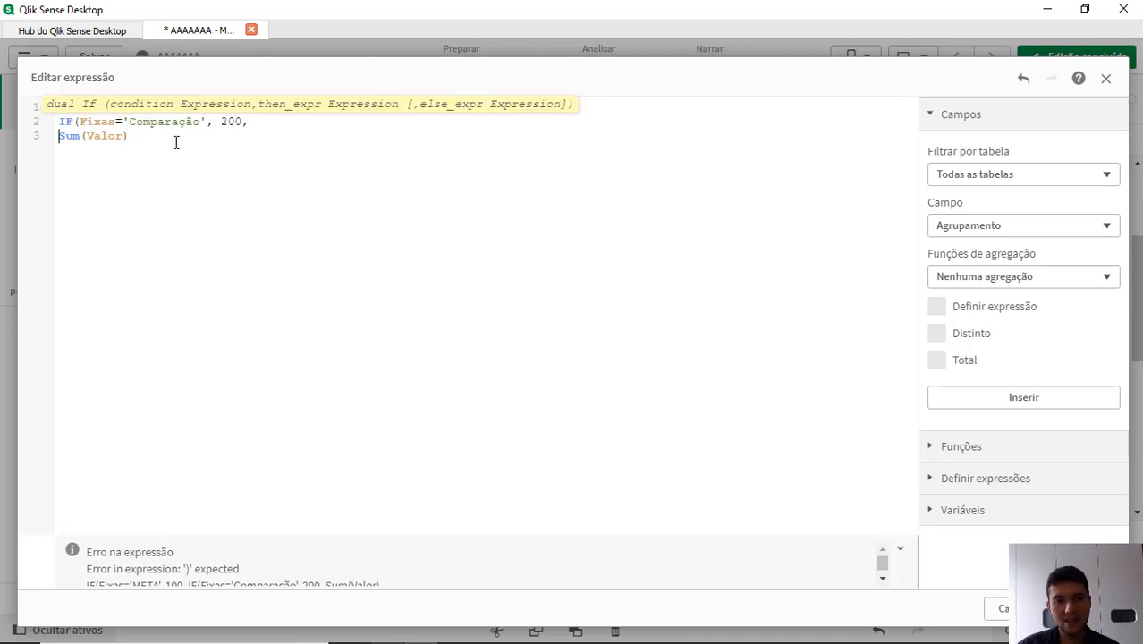
key("End")
key("Return")
type(")")
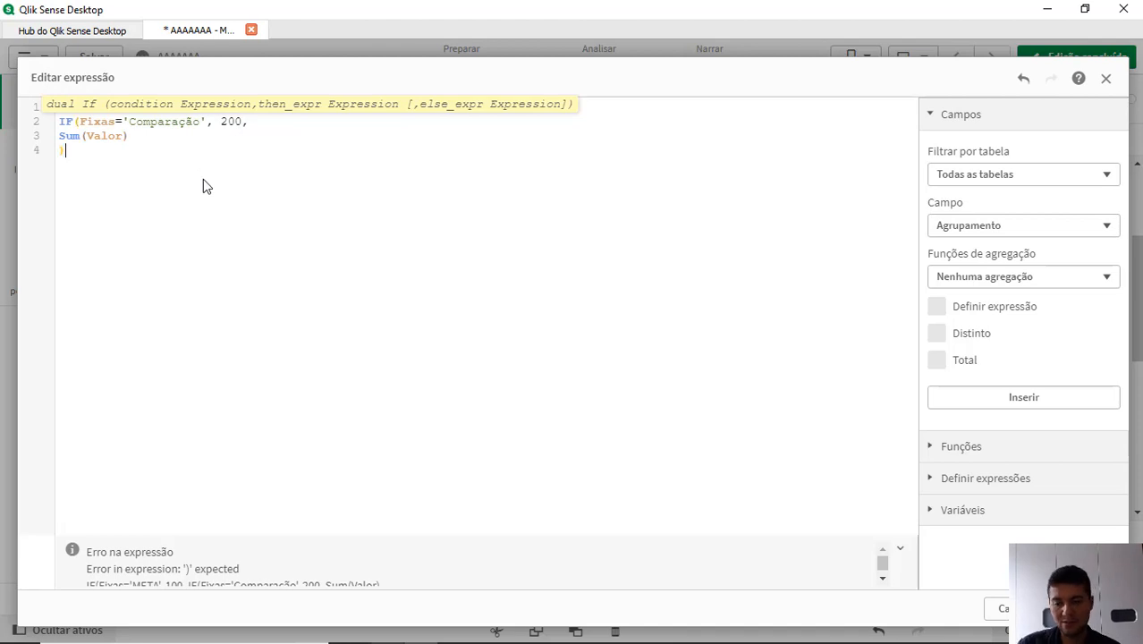
type(")")
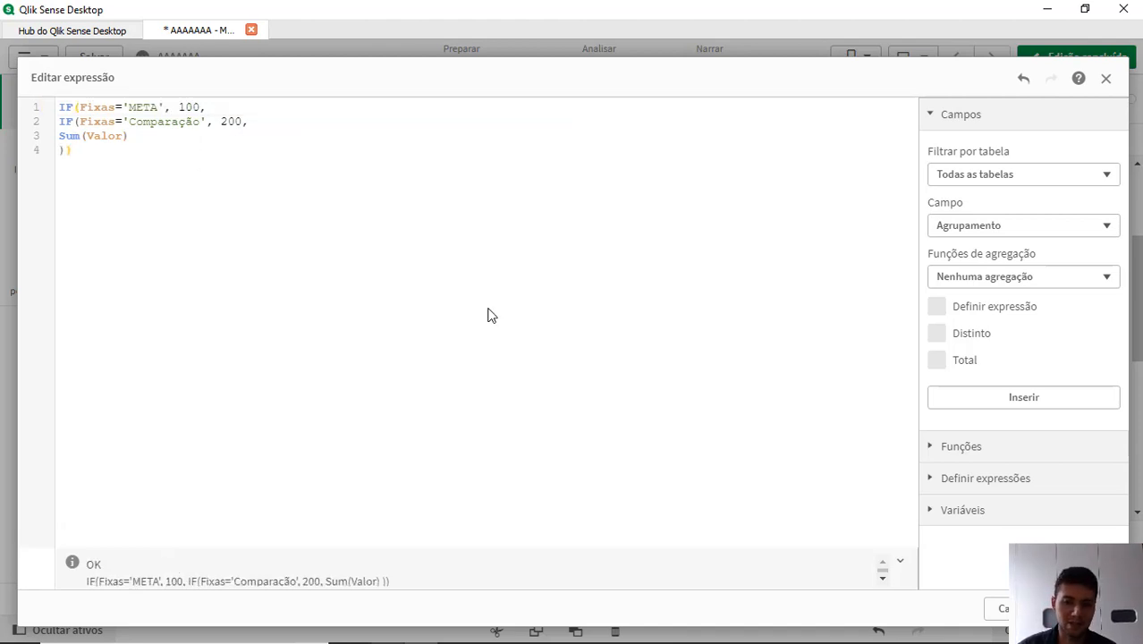
left_click(1100, 608)
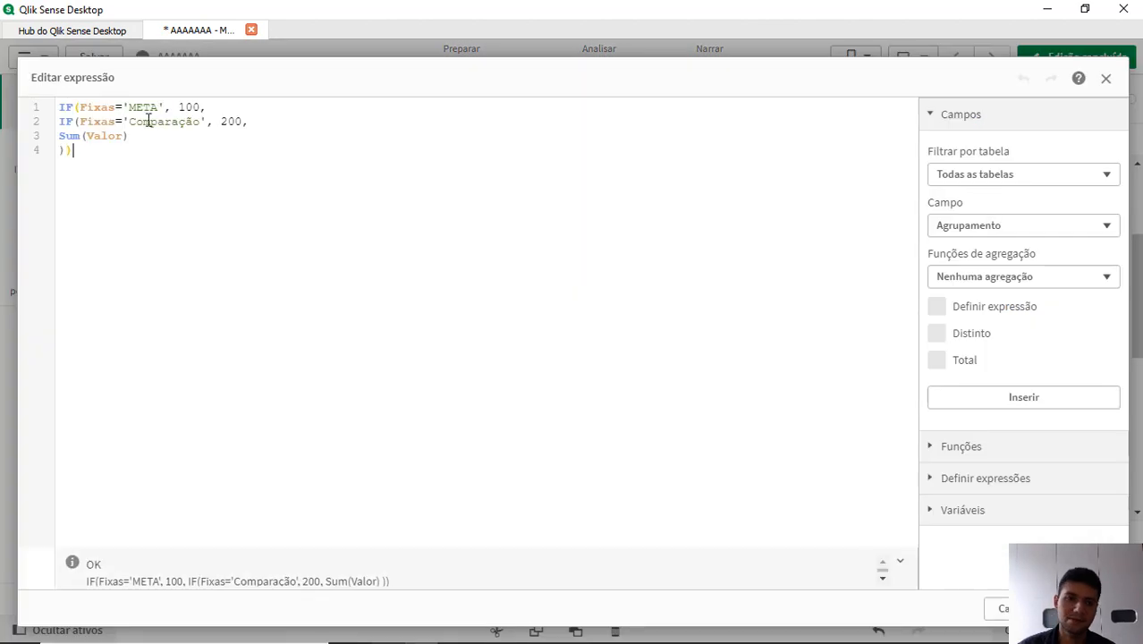
Change 'META' to 'Meta' in the measure expression's first IF condition and apply it
double_click(141, 108)
type("Meta")
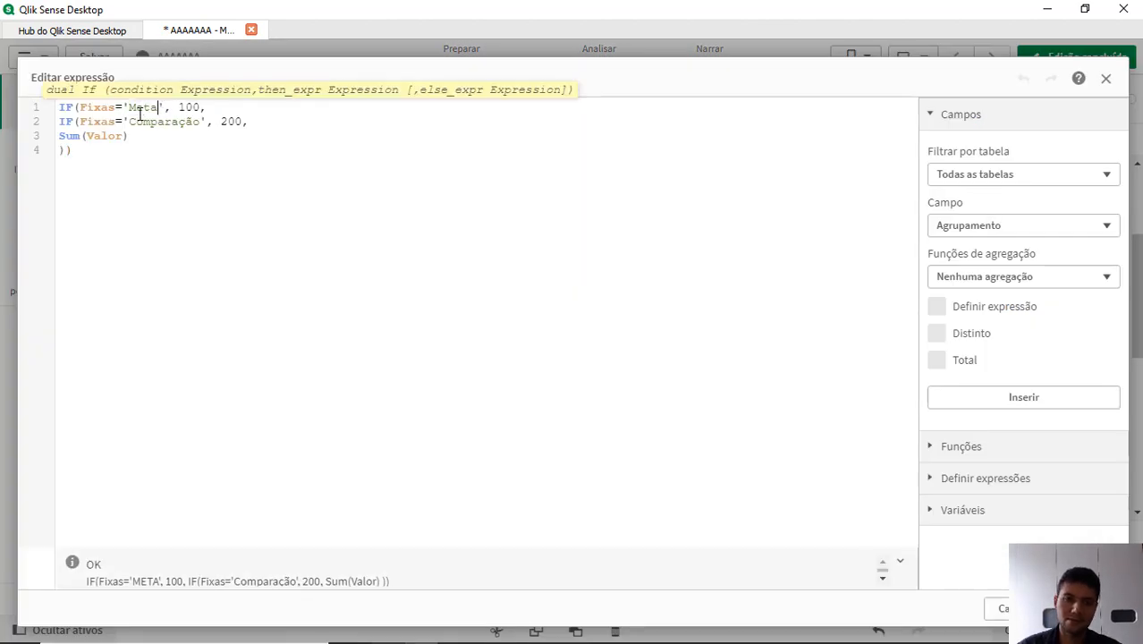
left_click(1081, 608)
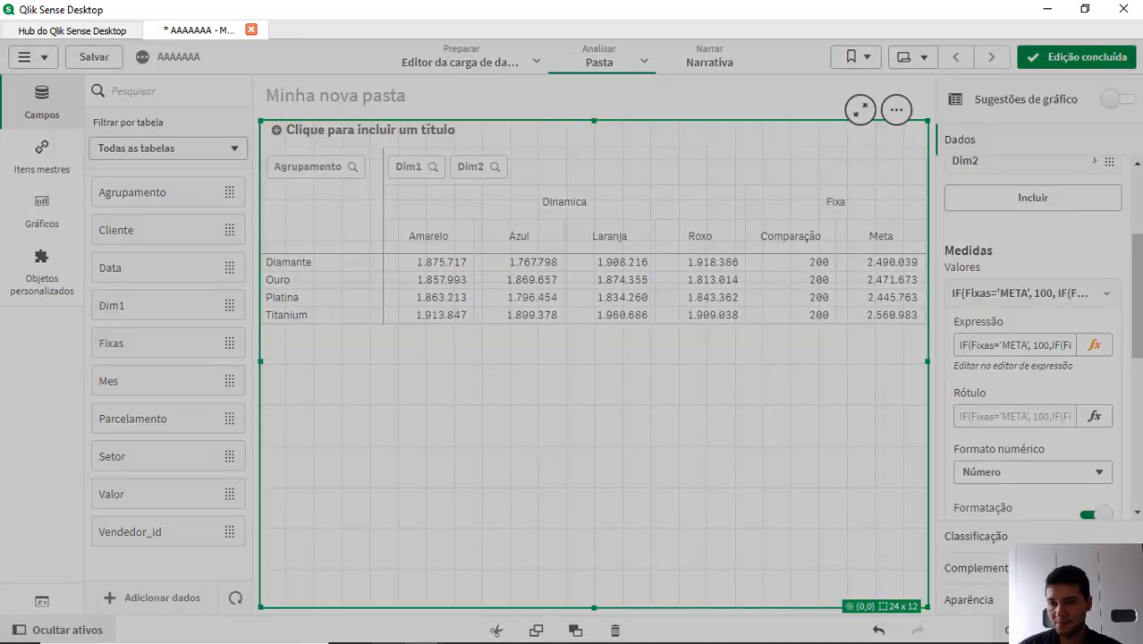
Label the measure Medida and finish editing the sheet
left_click(1040, 411)
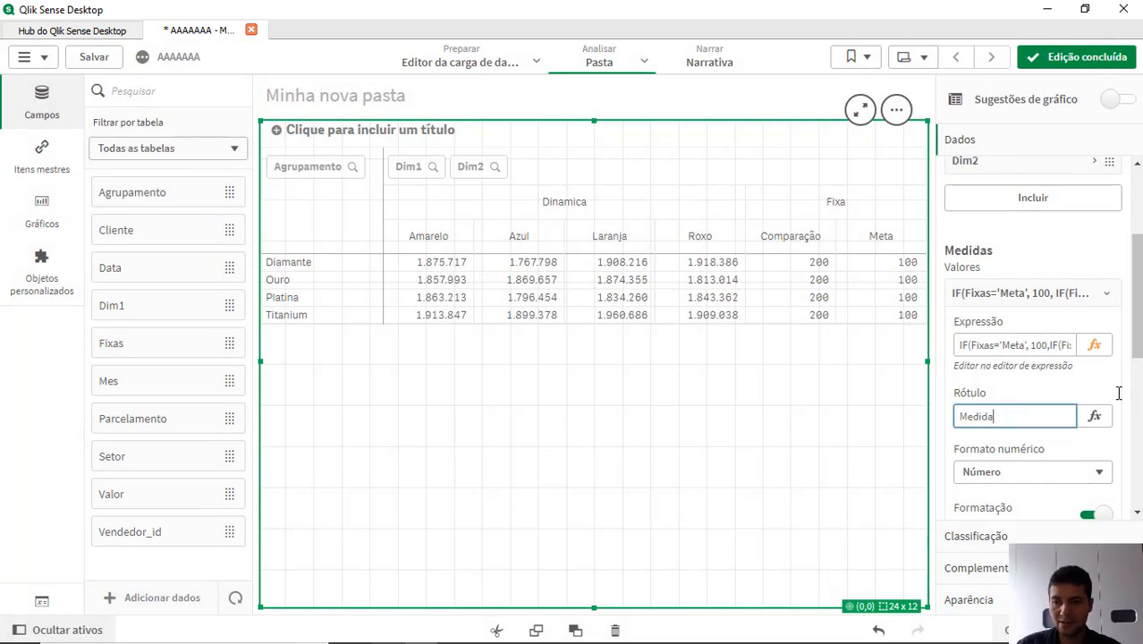
type("Medida")
left_click(1062, 60)
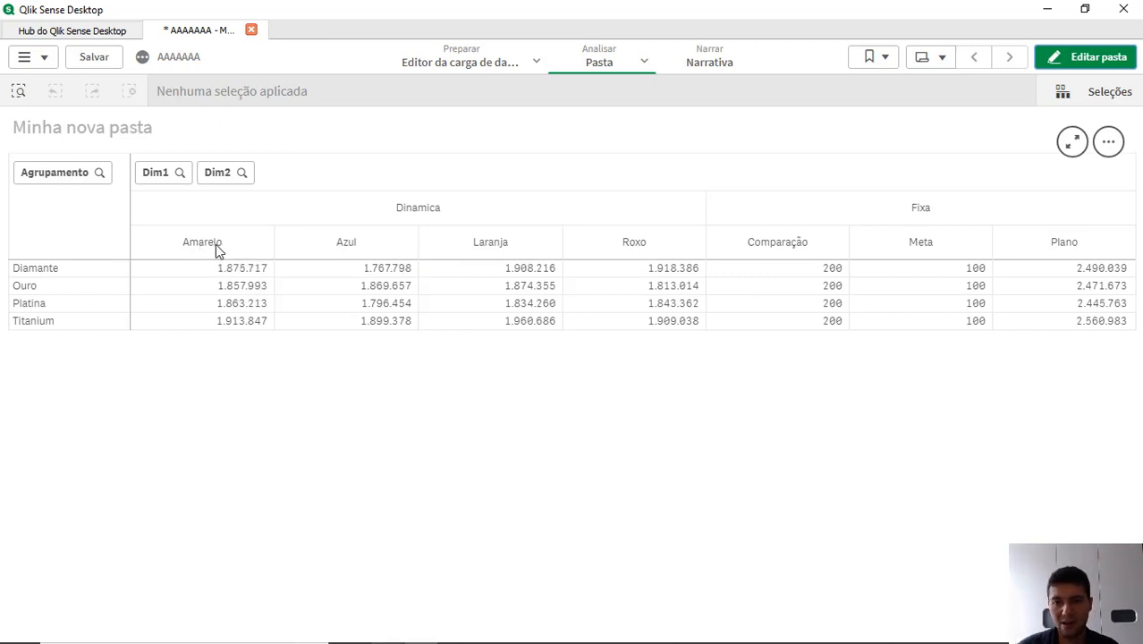
Filter the pivot table to the Amarelo and Azul columns, and clear all selections again
left_click_drag(217, 248, 364, 256)
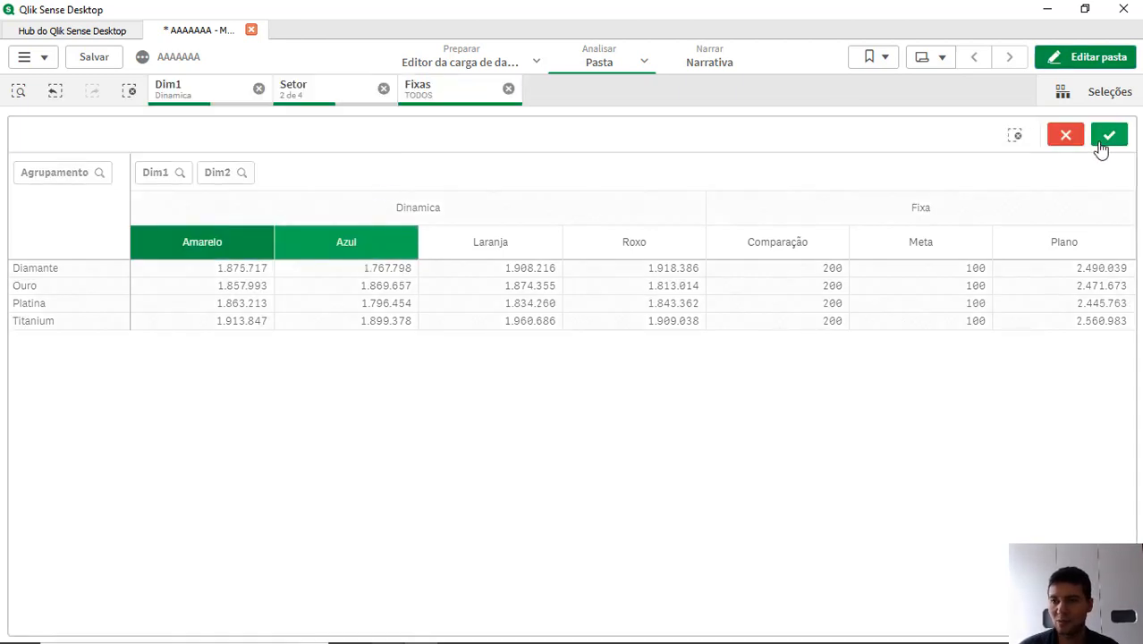
left_click(1109, 136)
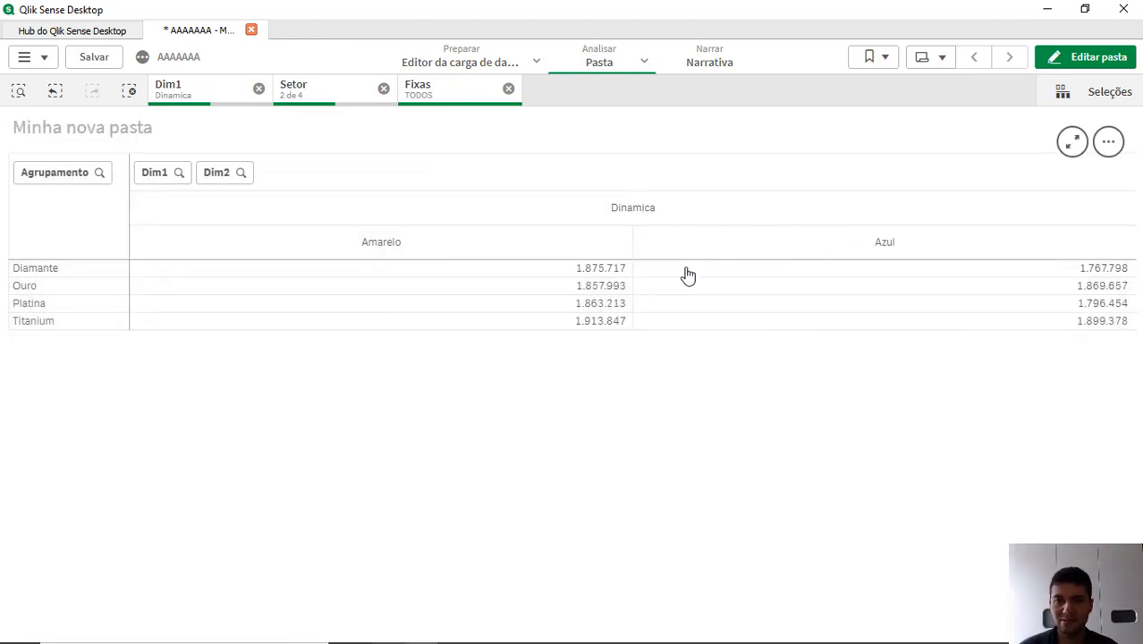
left_click(508, 90)
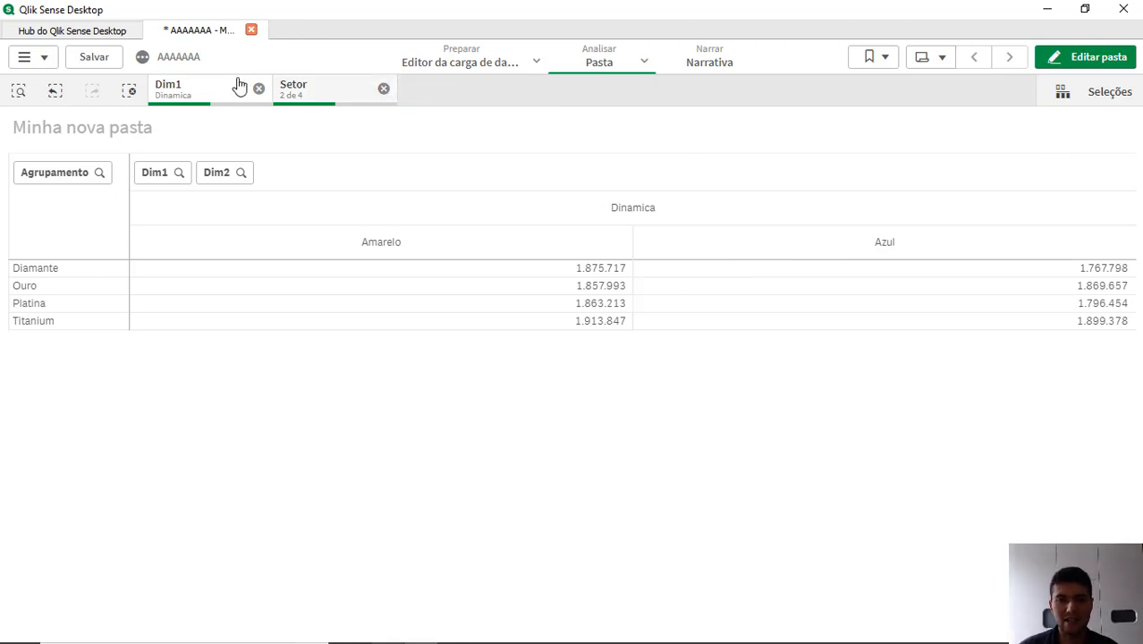
left_click(129, 92)
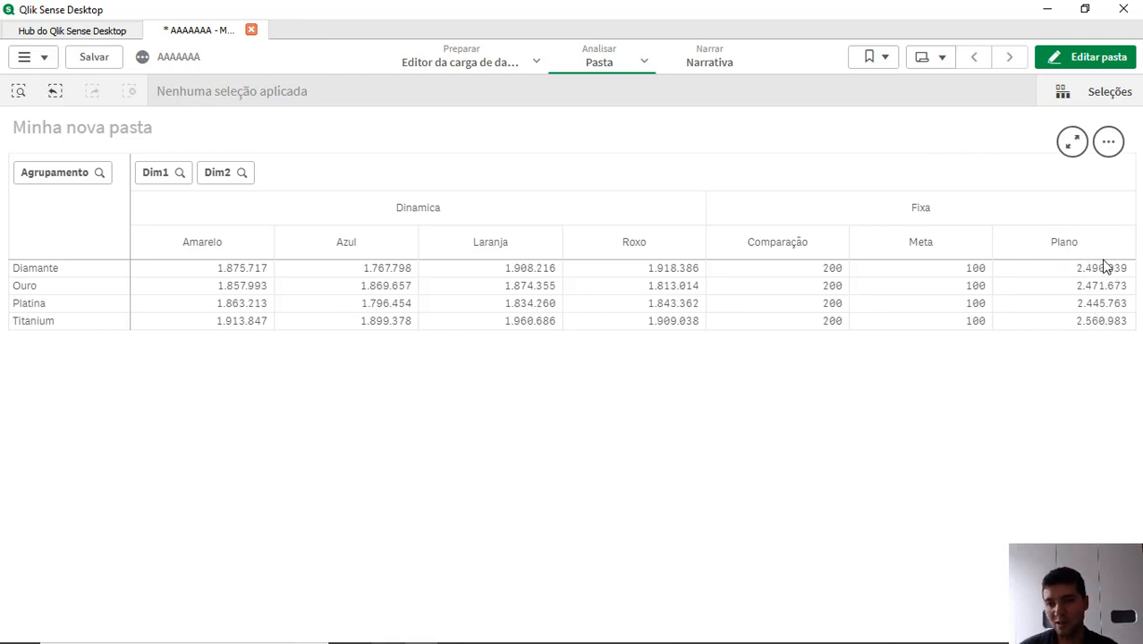
Reopen the sheet for editing, shrink the pivot table to free two grid rows above it, and add a one-row-high Painel de filtro there
left_click(1082, 61)
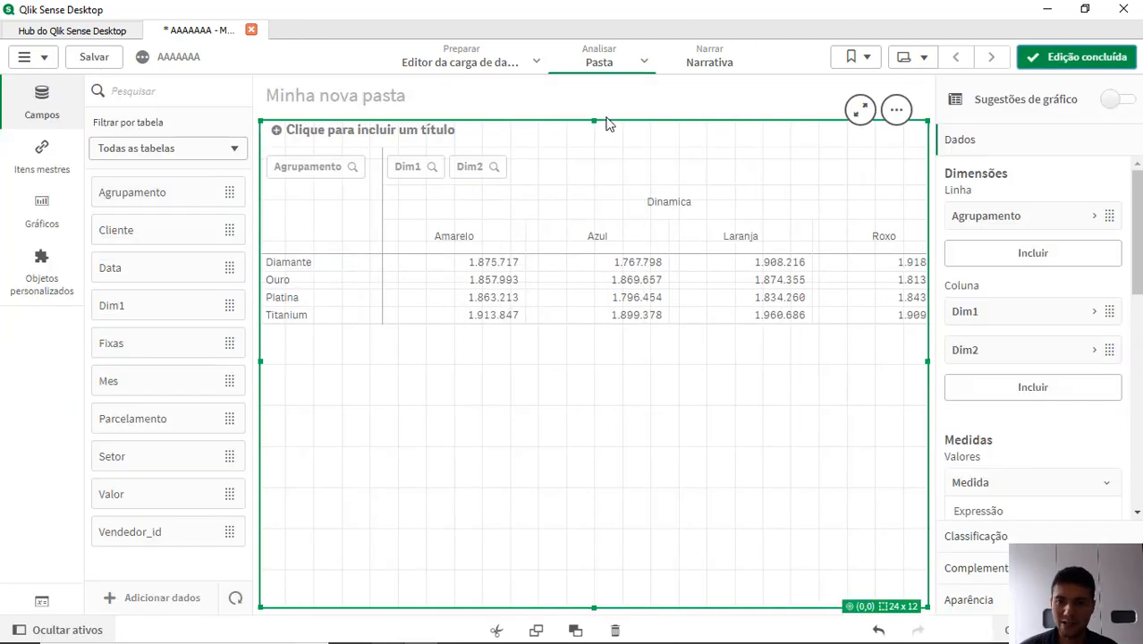
left_click_drag(595, 120, 595, 205)
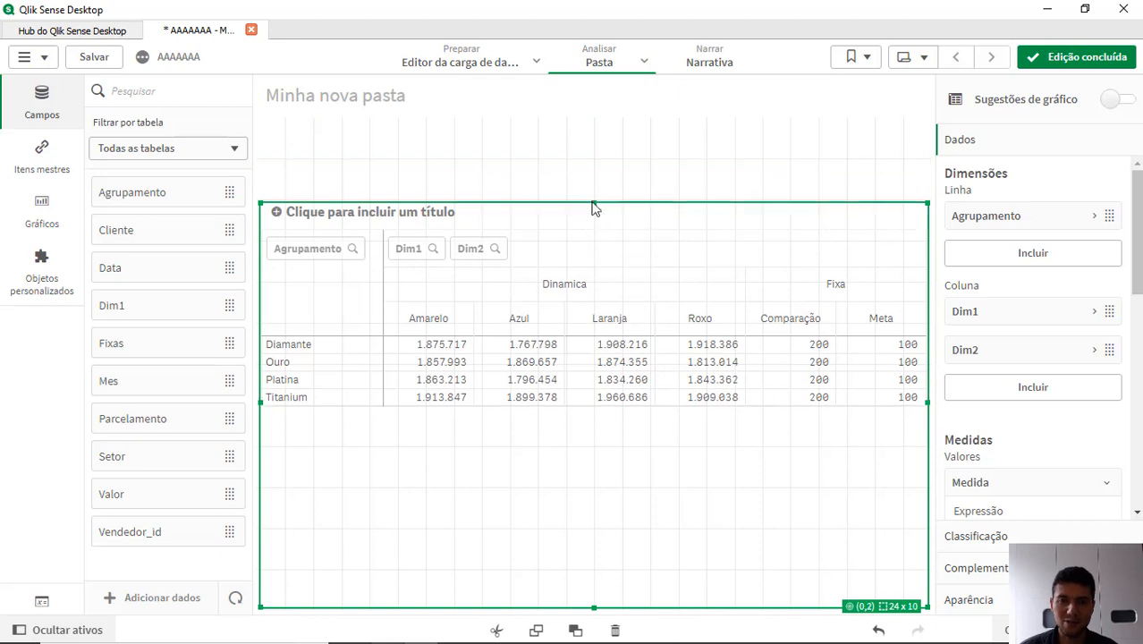
left_click(182, 95)
type("fil")
left_click(42, 213)
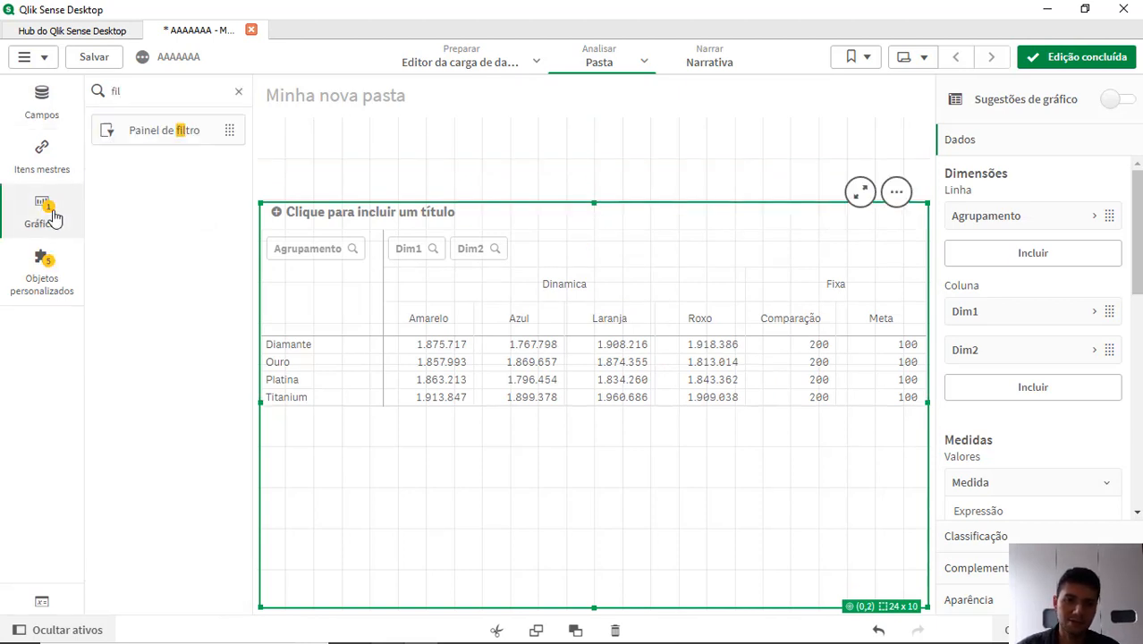
left_click_drag(154, 143, 535, 149)
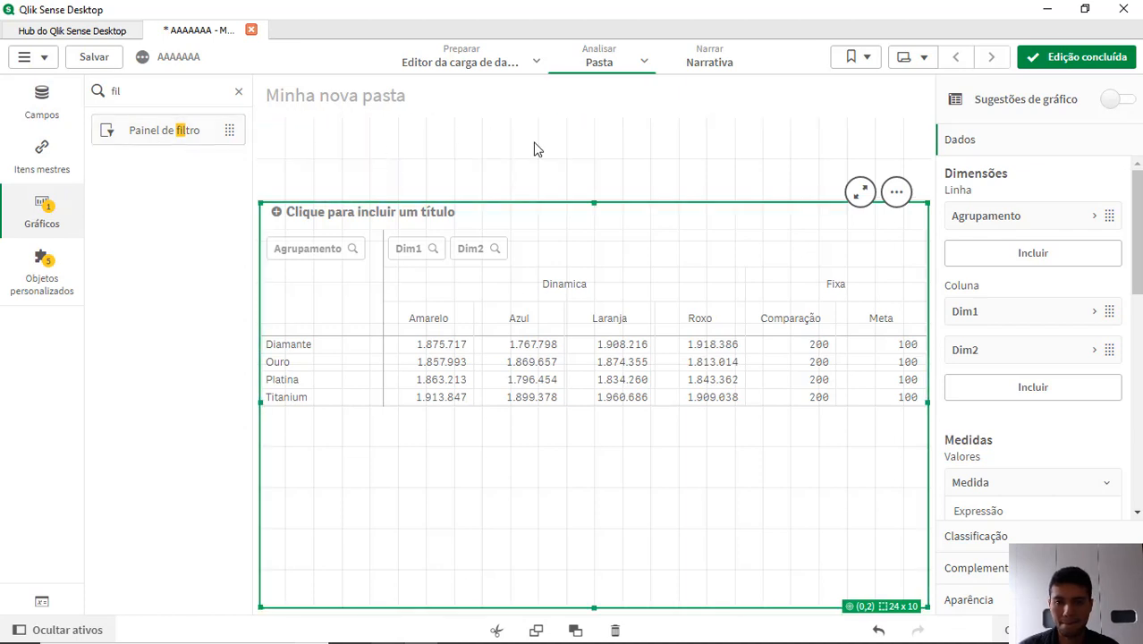
left_click_drag(592, 196, 591, 155)
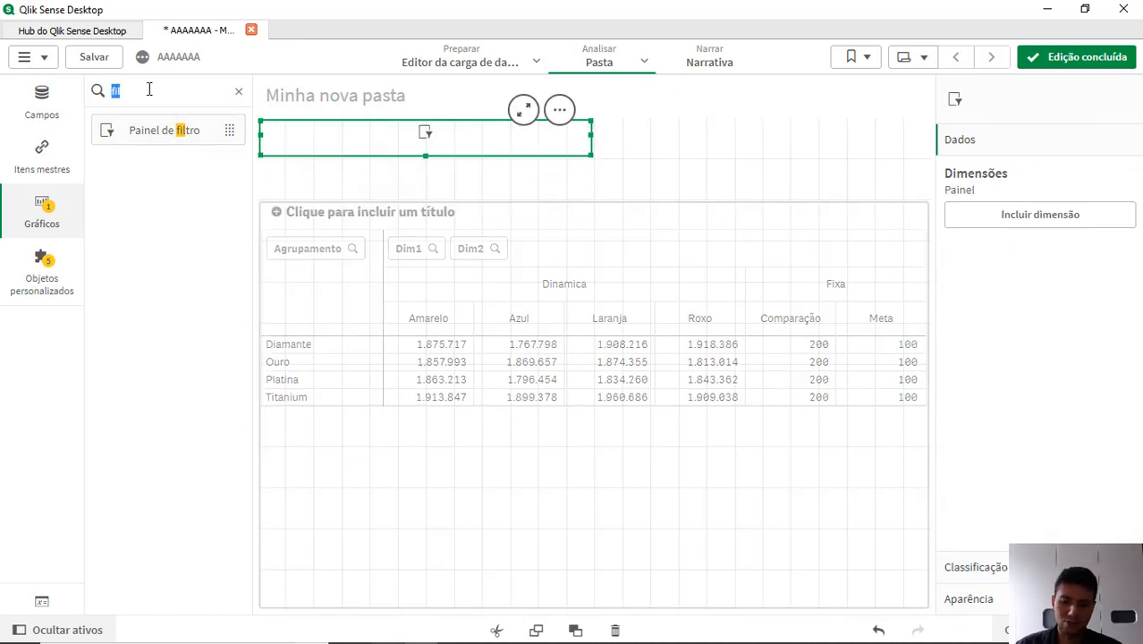
Add the Setor field as the dimension of the new filter pane and finish editing the sheet
type("agru")
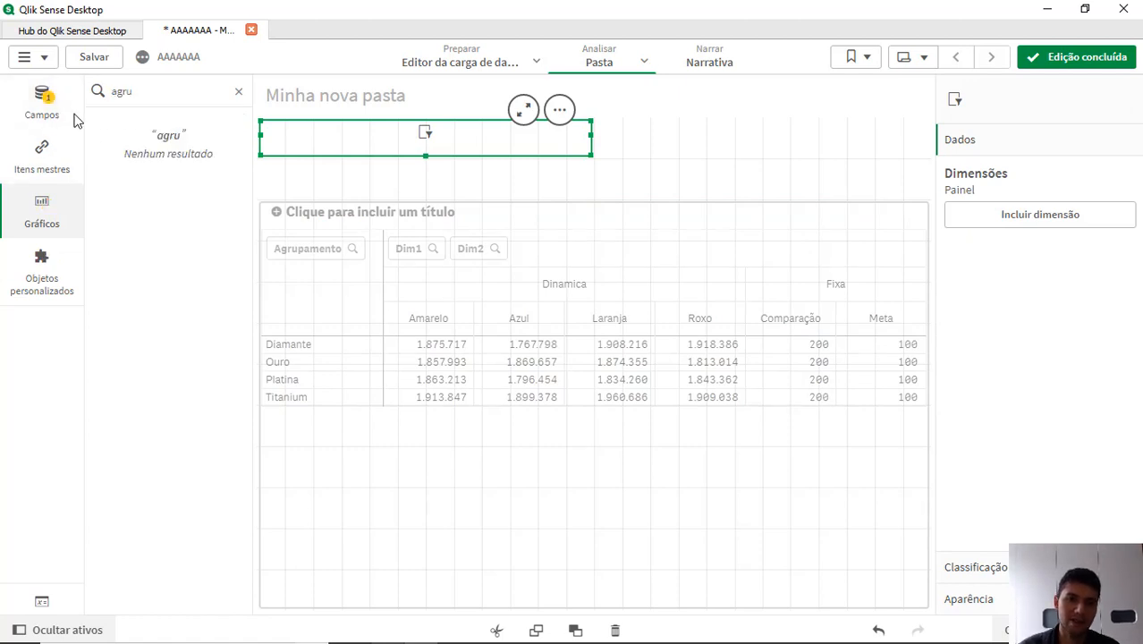
left_click(42, 95)
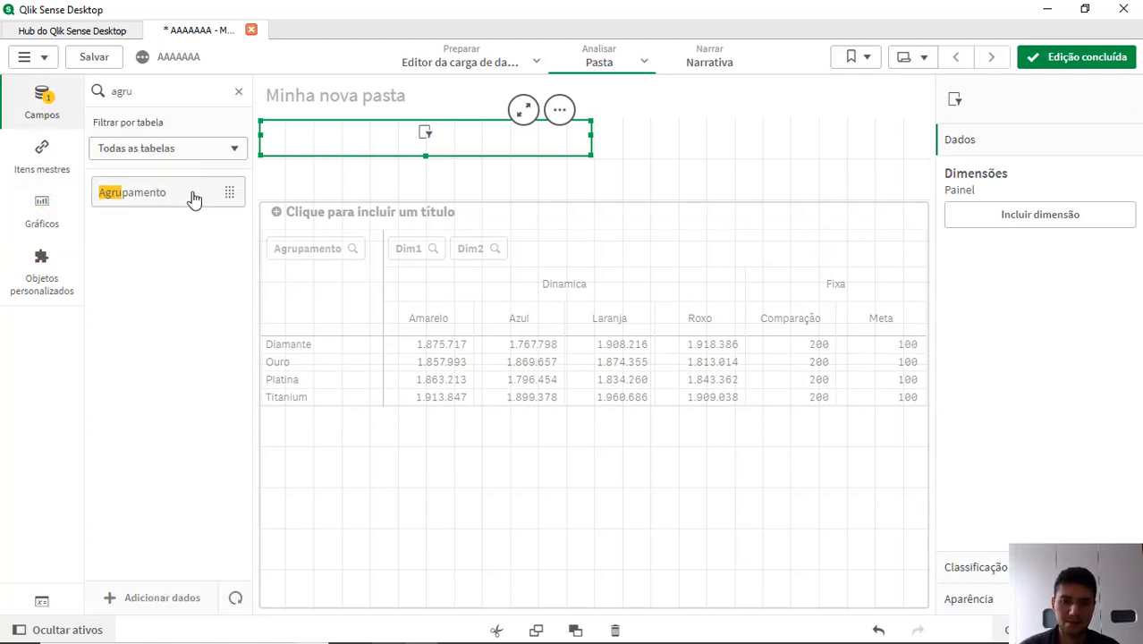
double_click(143, 95)
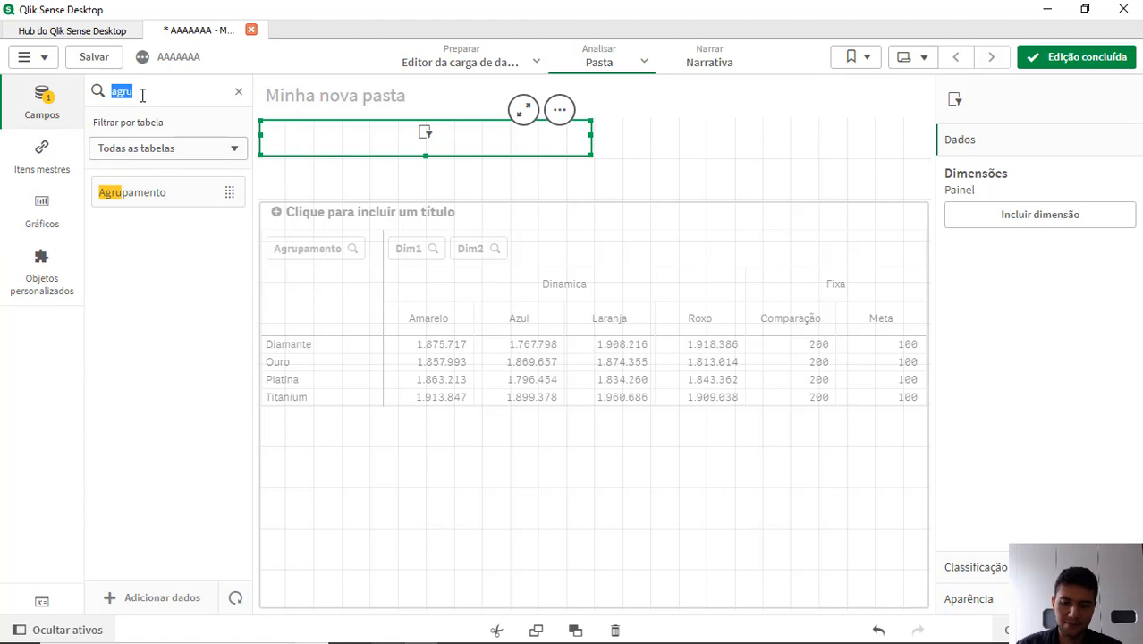
type("se")
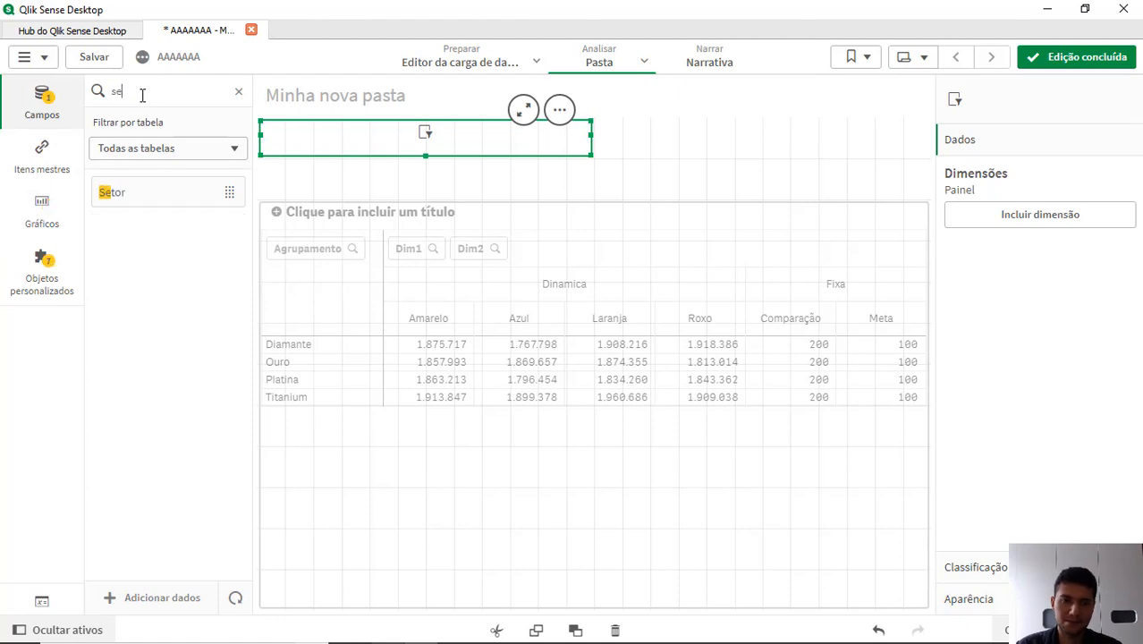
left_click(177, 195)
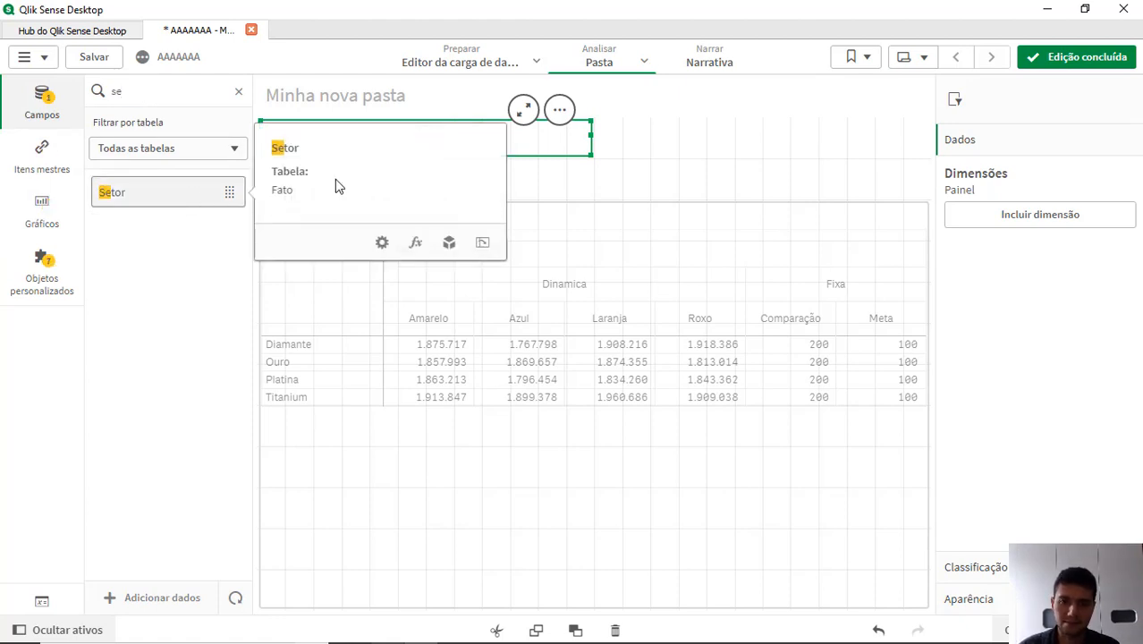
left_click(561, 143)
left_click_drag(192, 202, 382, 149)
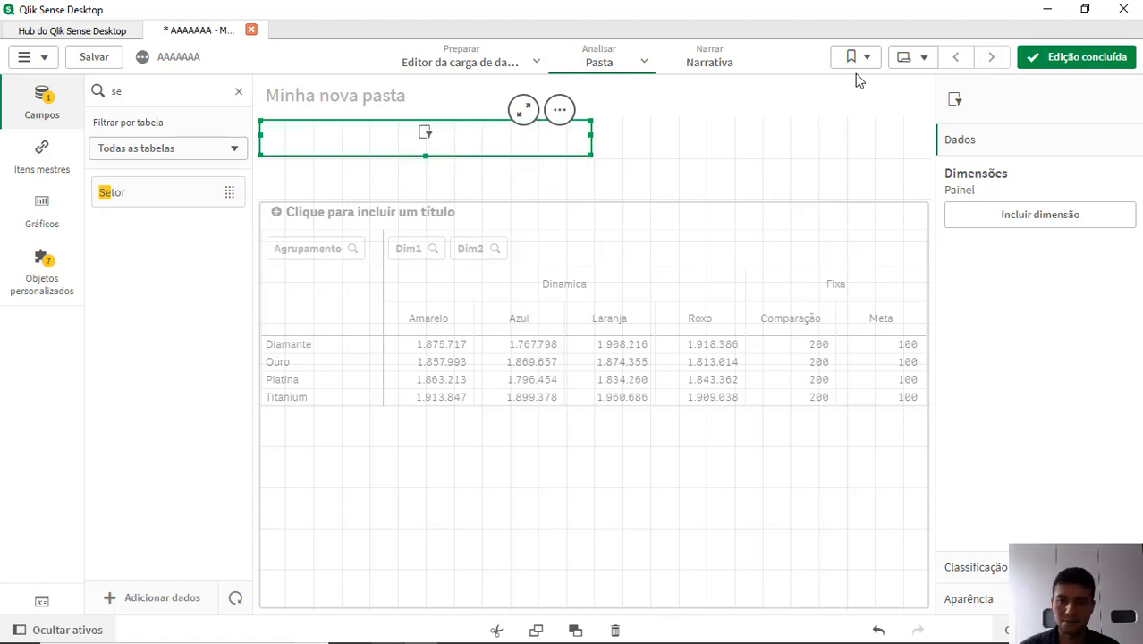
left_click(1066, 59)
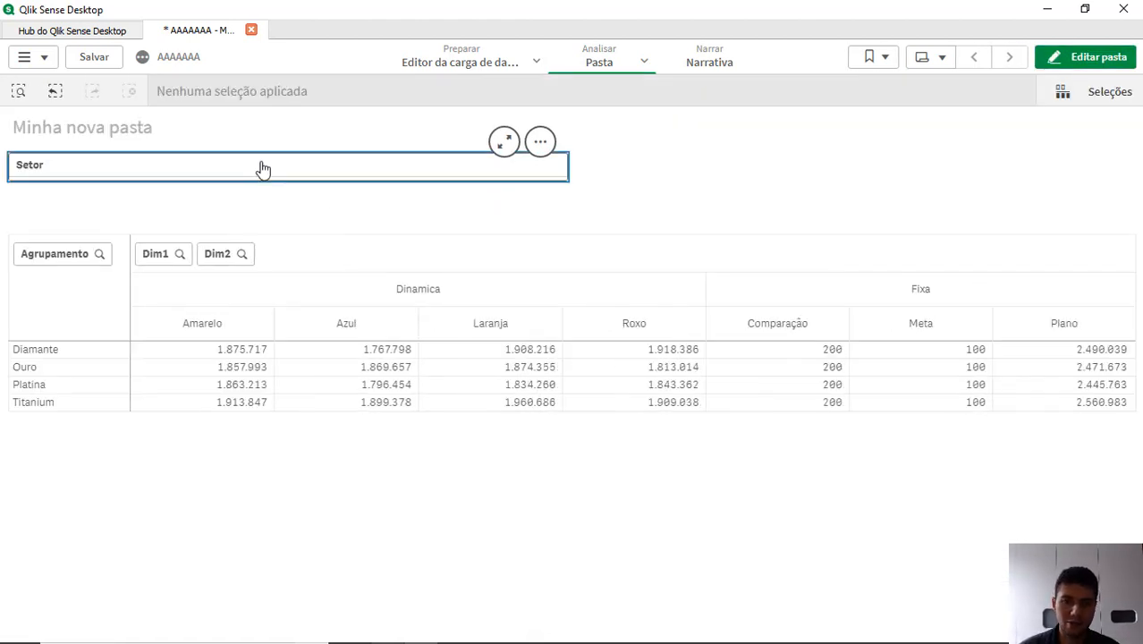
Filter the sheet to the Azul and Laranja sectors using the Setor filter pane and confirm the selection
left_click(263, 170)
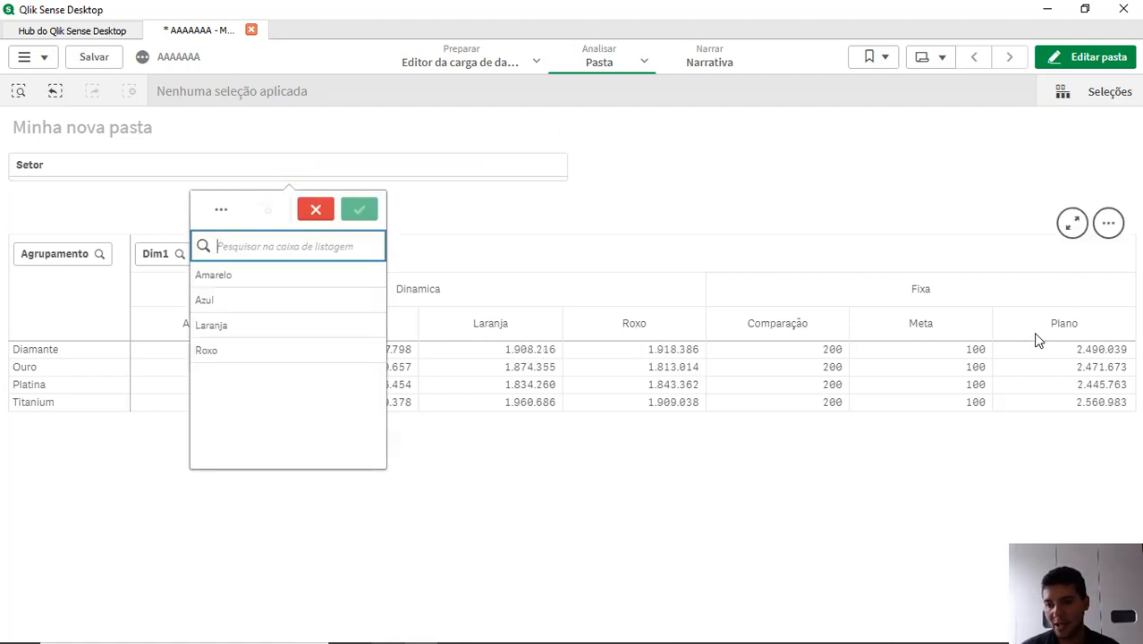
left_click(288, 307)
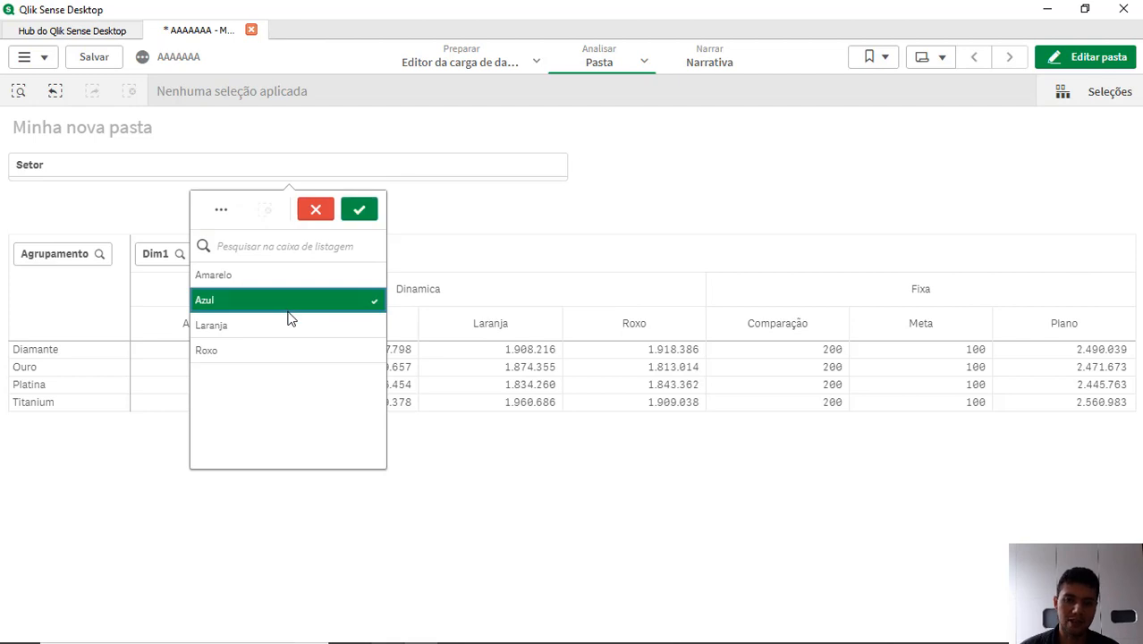
left_click(291, 331)
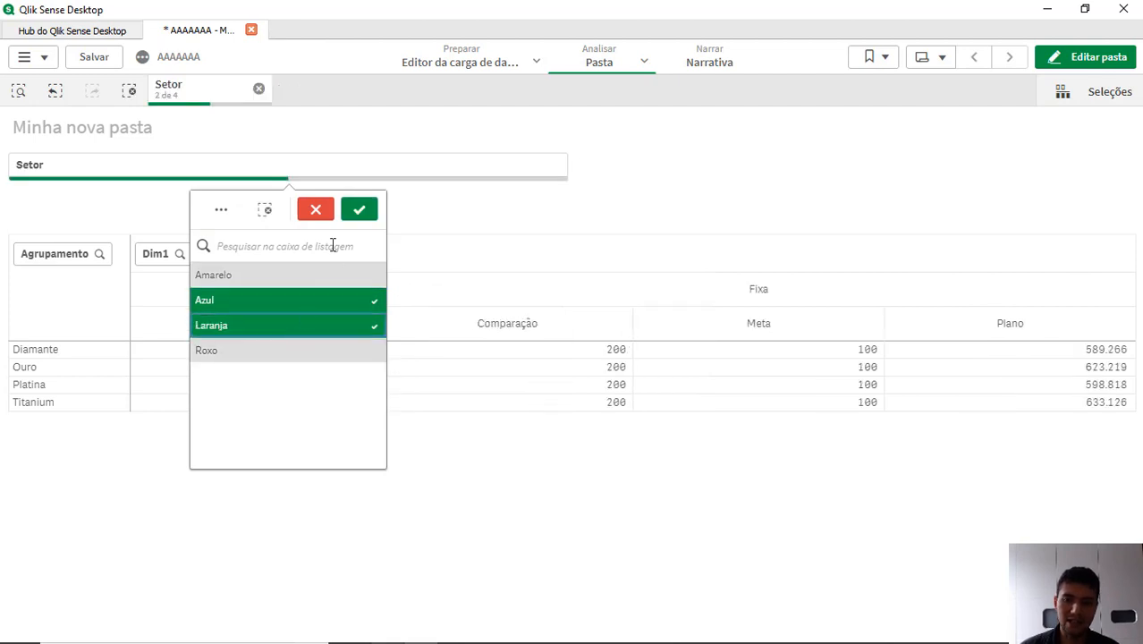
left_click(360, 211)
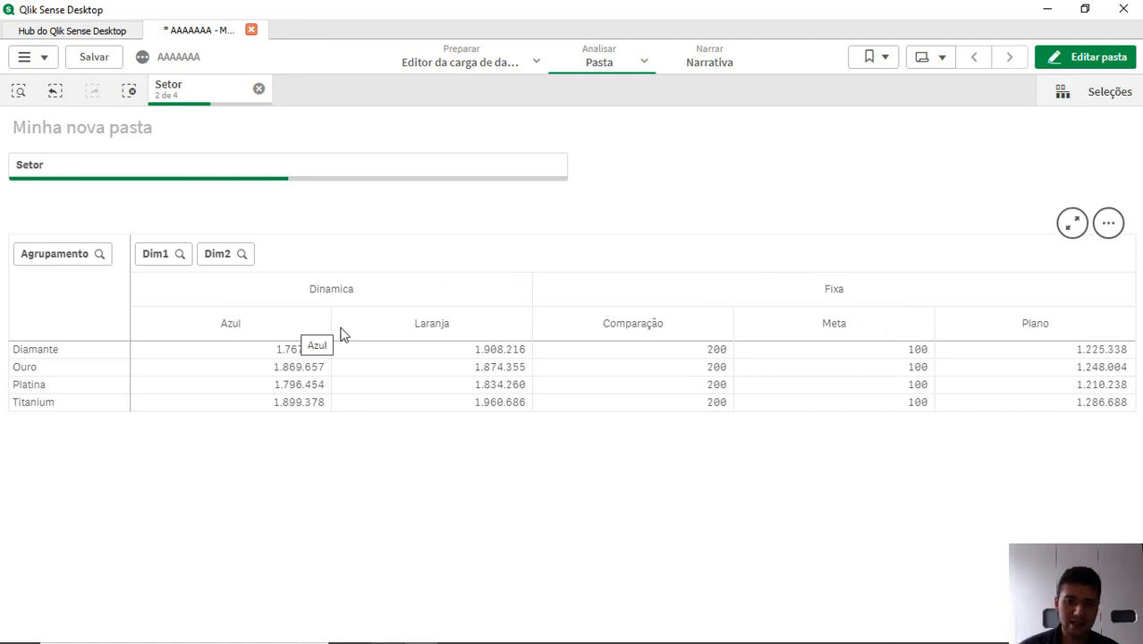
Add Amarelo to the current Setor selection and confirm it
left_click(179, 167)
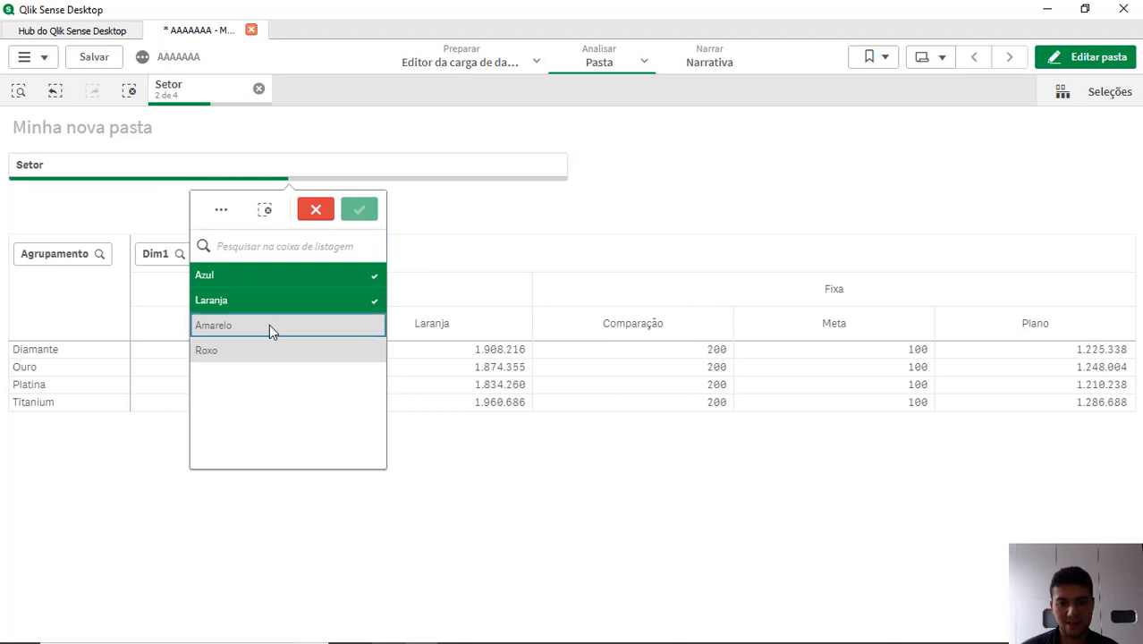
left_click(269, 324)
left_click(360, 212)
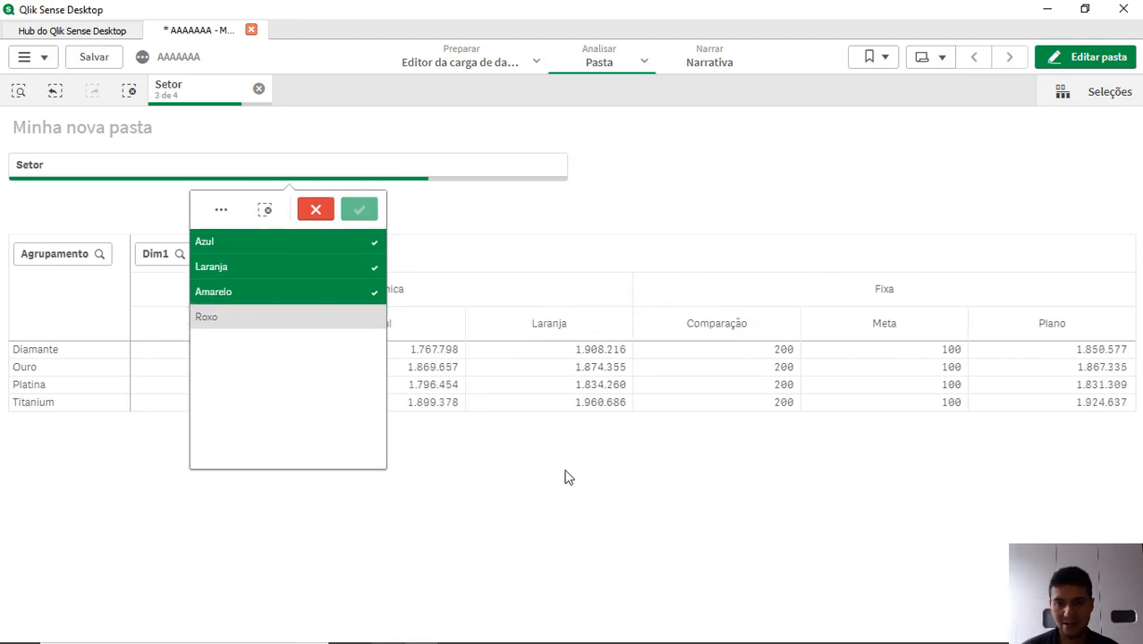